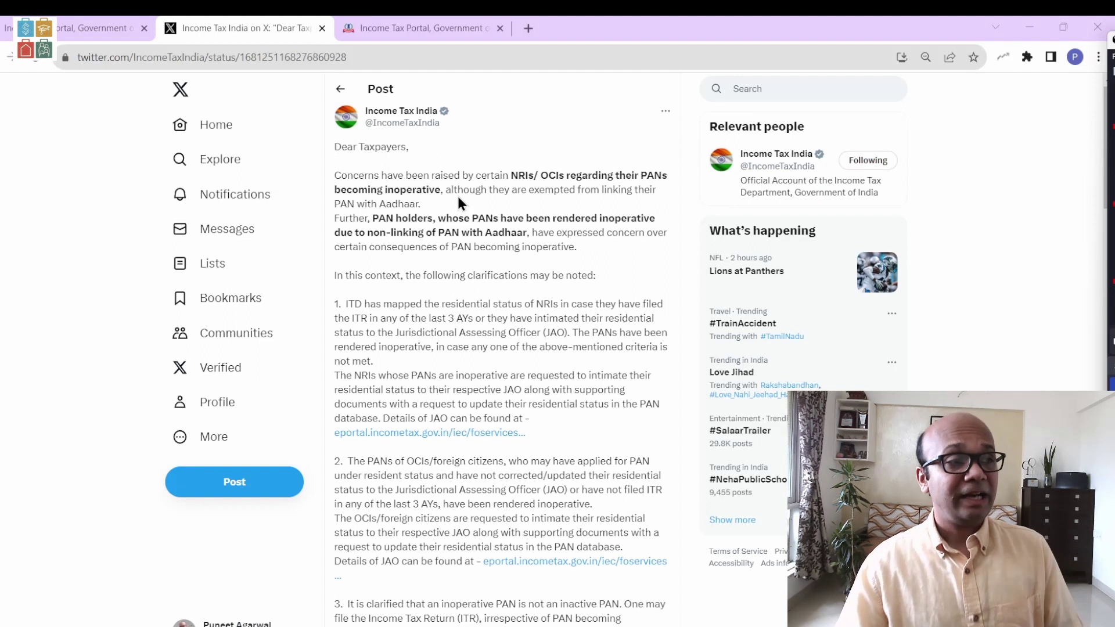
Read the Income Tax India post's clarifications on inoperative PANs of NRIs and OCIs, highlighting the residential status and Jurisdictional Assessing Officer passages.
drag(502, 177, 657, 176)
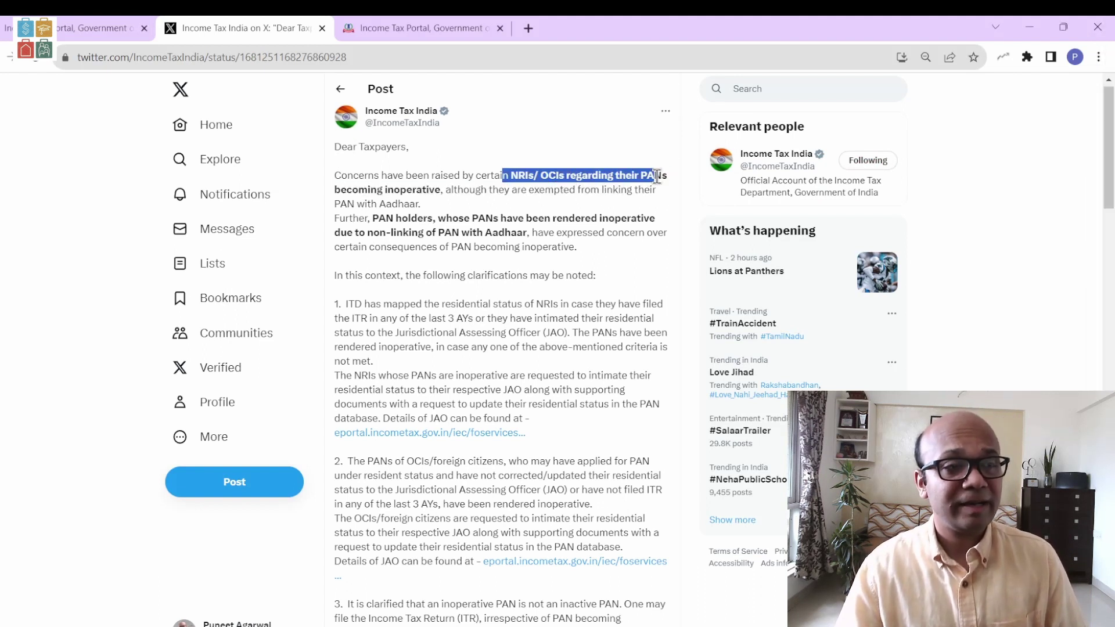
click(347, 303)
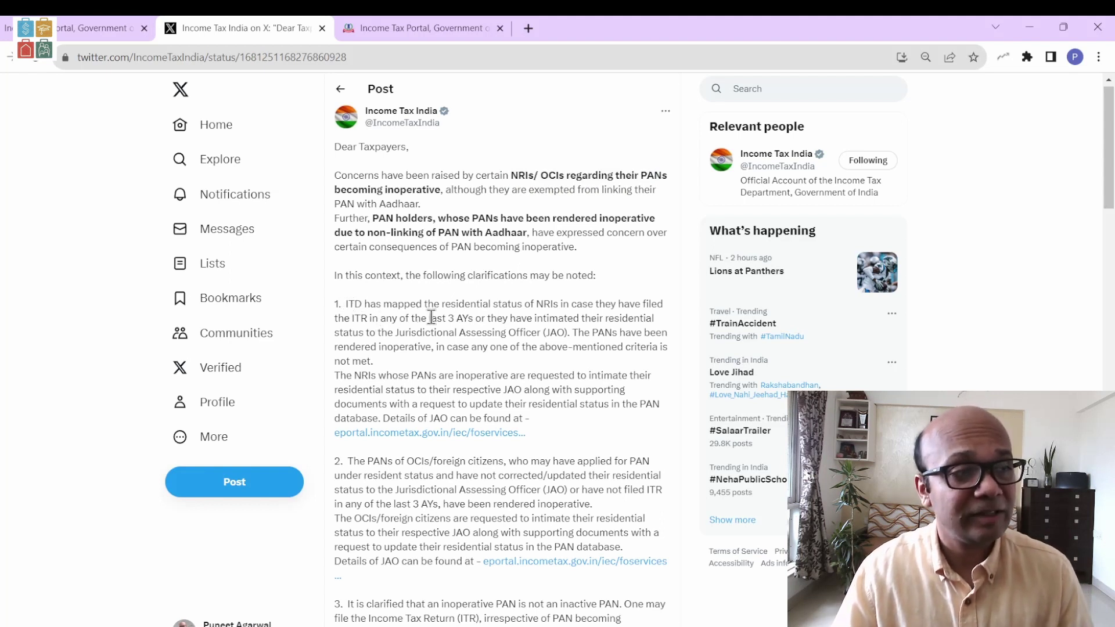
drag(437, 318, 570, 336)
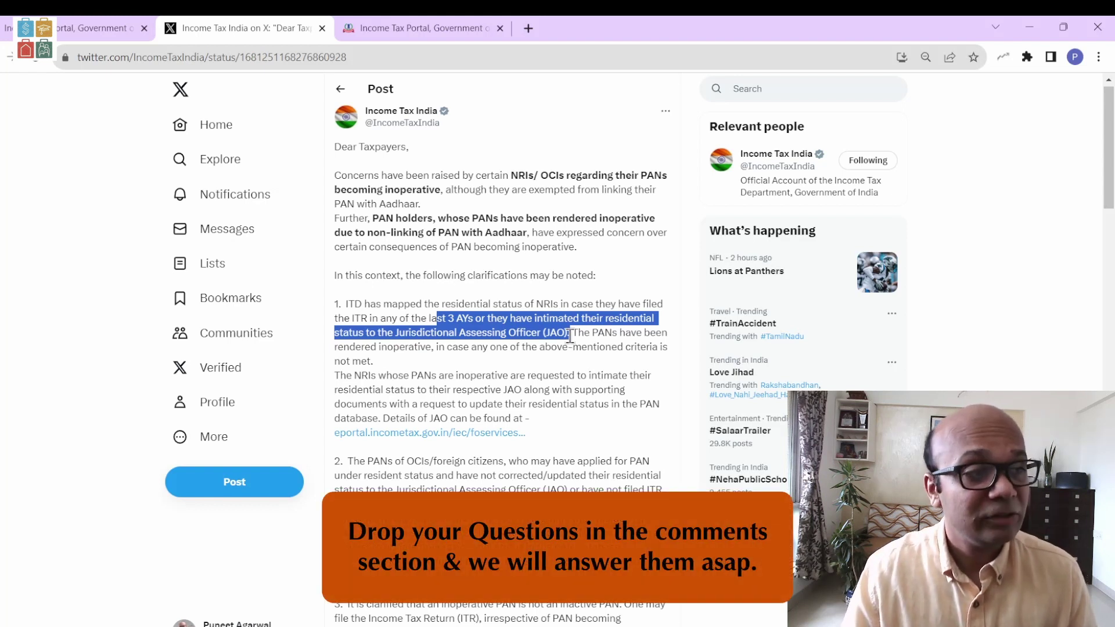
click(505, 385)
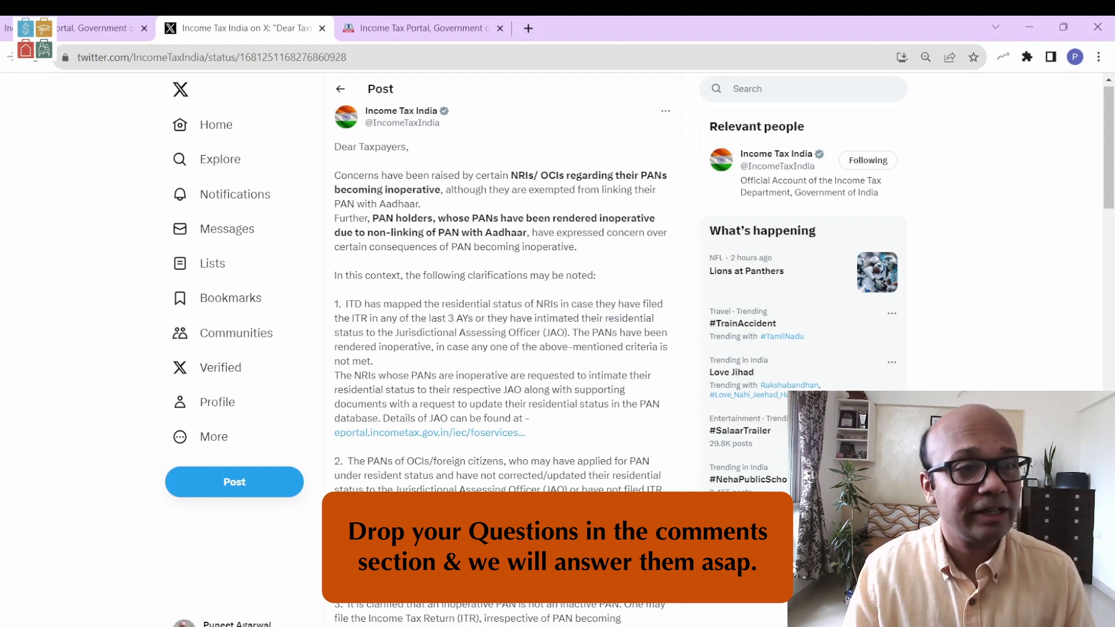
scroll(508, 340, down, 2)
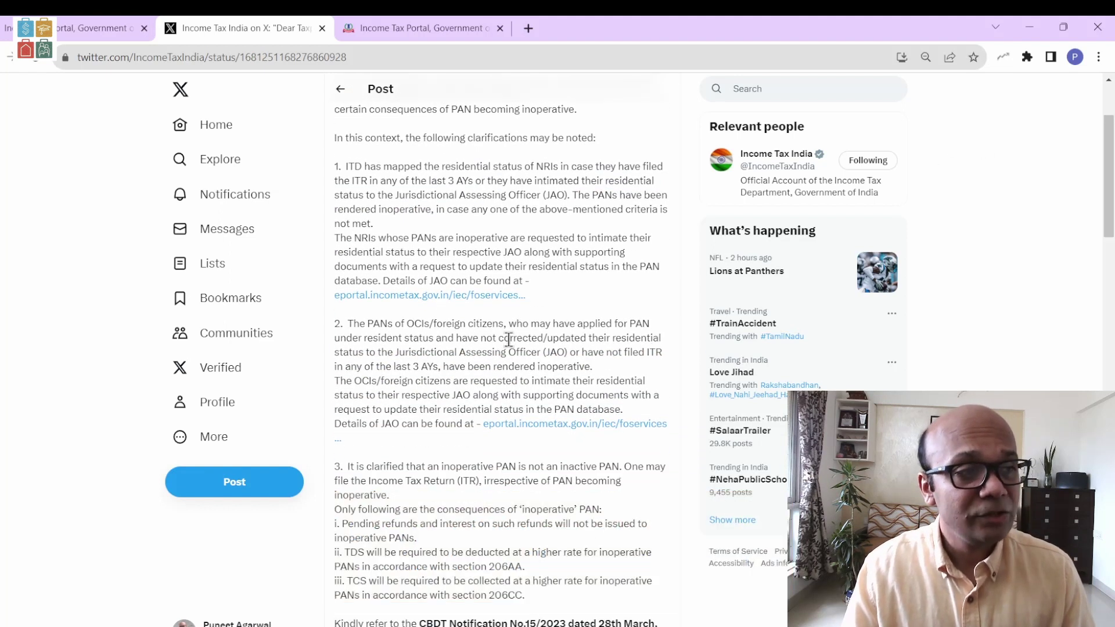
drag(376, 352, 573, 350)
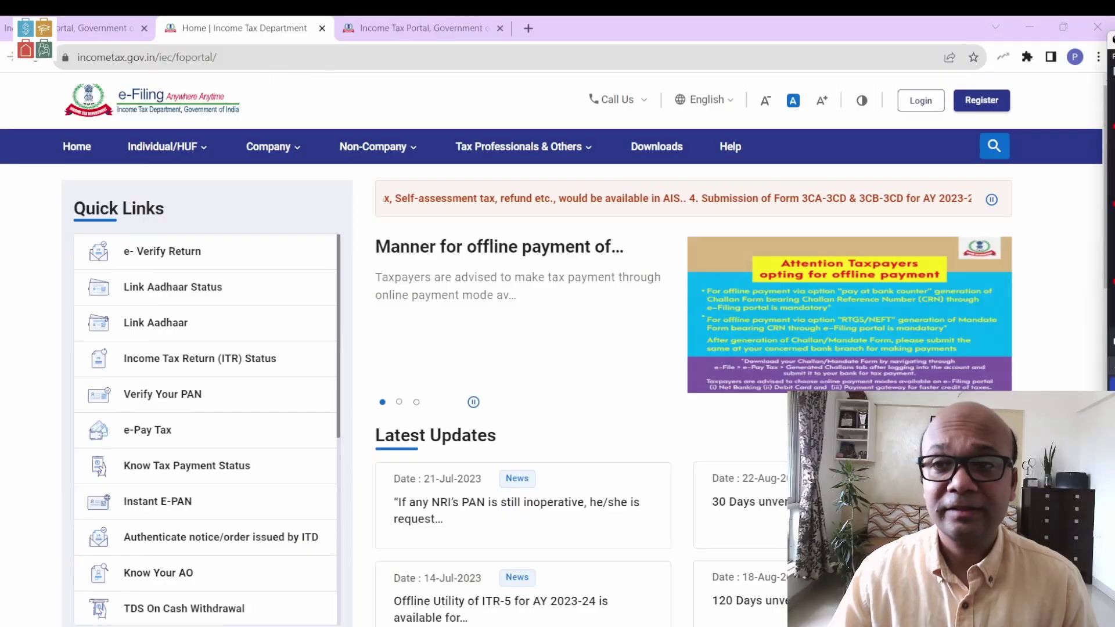
Highlight the Income Tax portal's web address, then go to the Verify Your PAN form and submit the already filled details.
double_click(91, 61)
drag(278, 59, 81, 61)
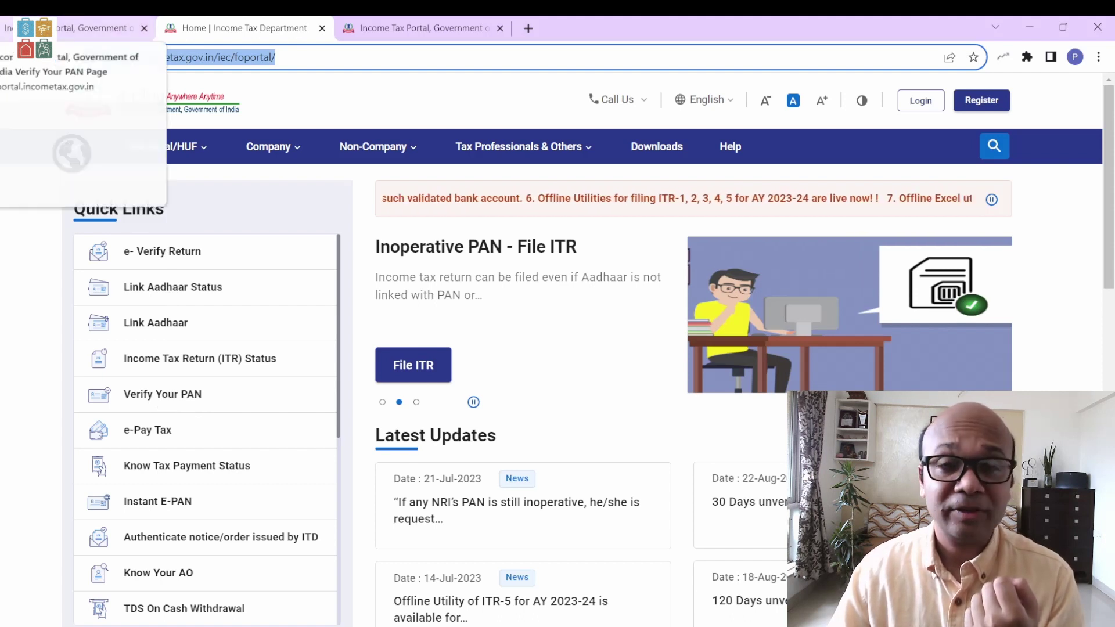
click(64, 26)
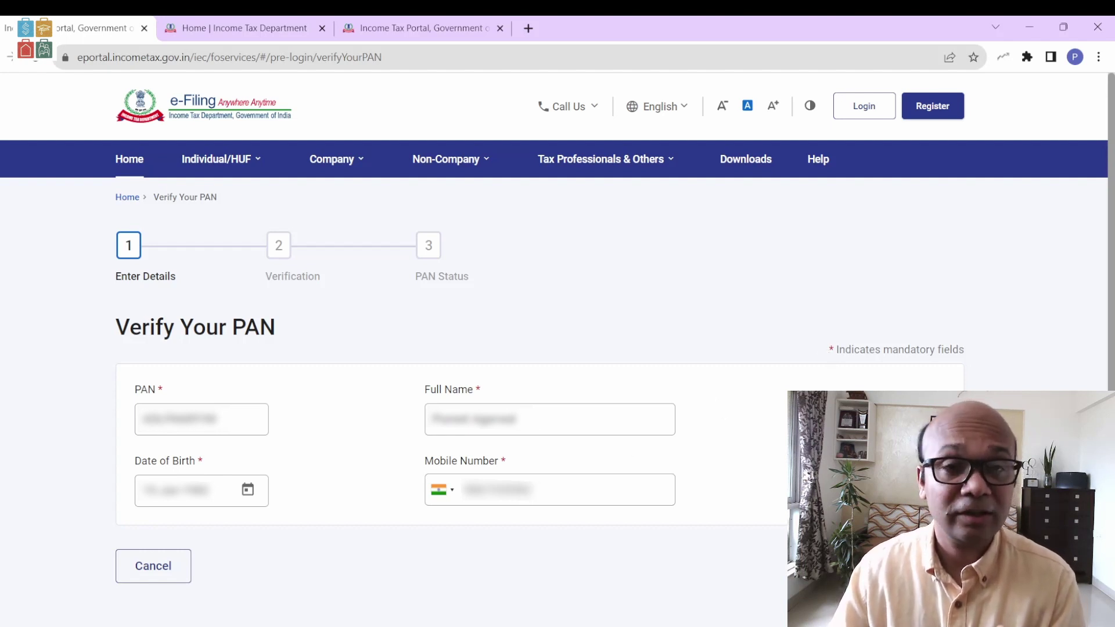
click(923, 565)
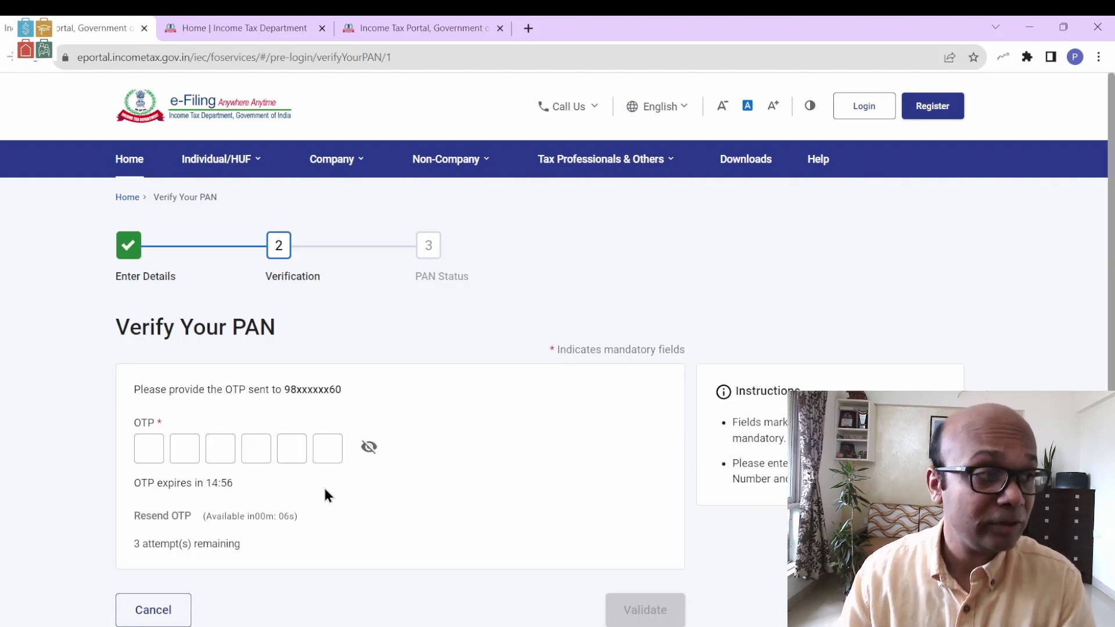
Enter the OTP sent to the mobile number, validate it, and highlight the resulting PAN status message.
click(149, 450)
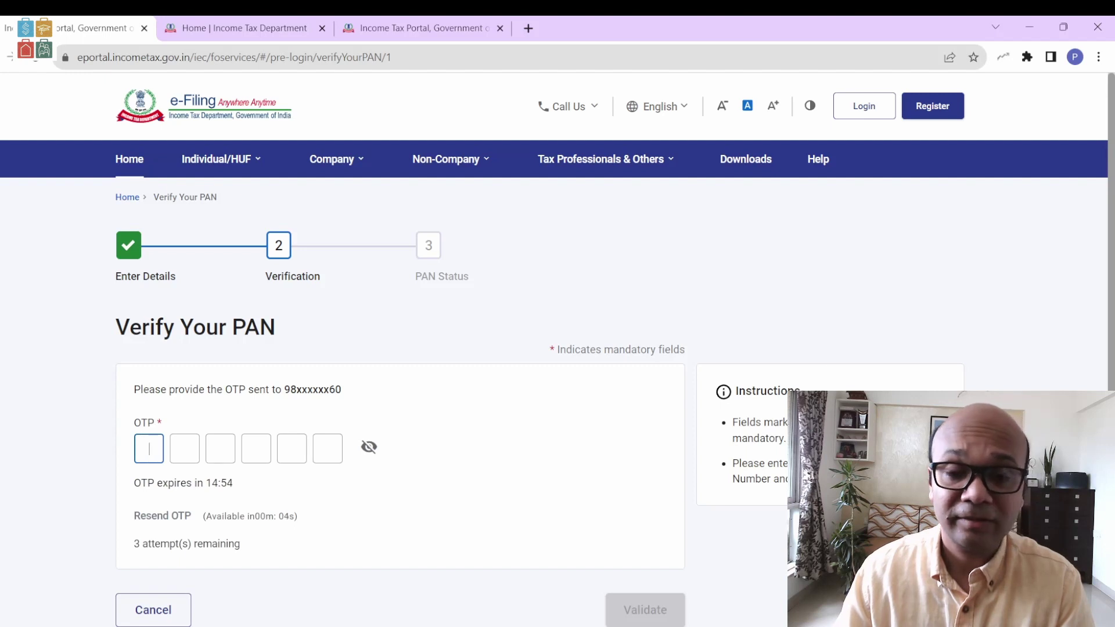
key(ctrl+v)
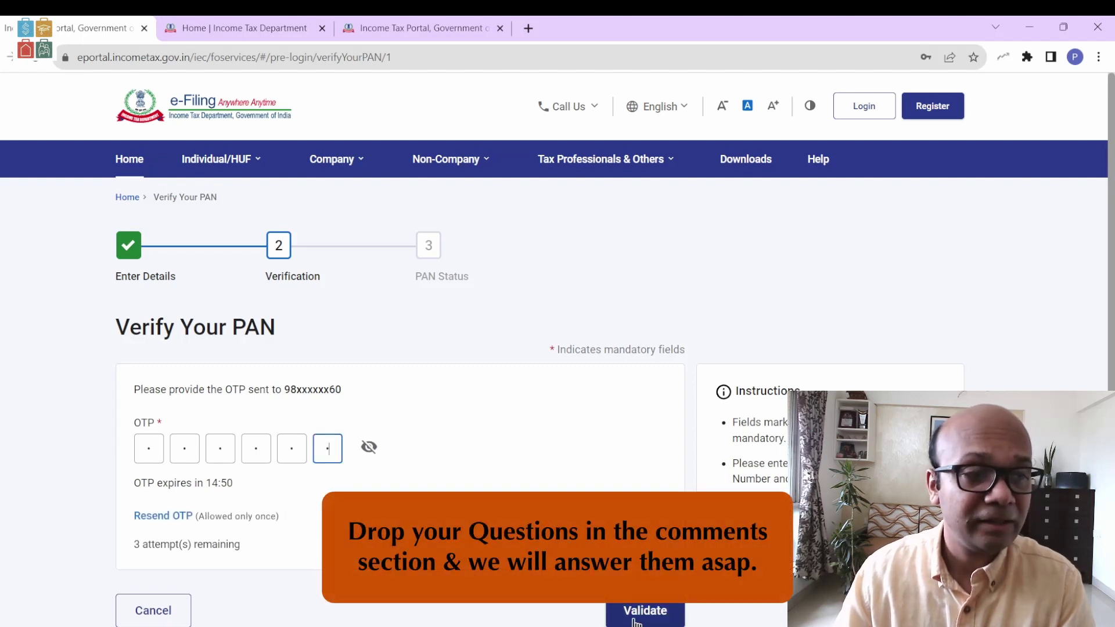
click(633, 620)
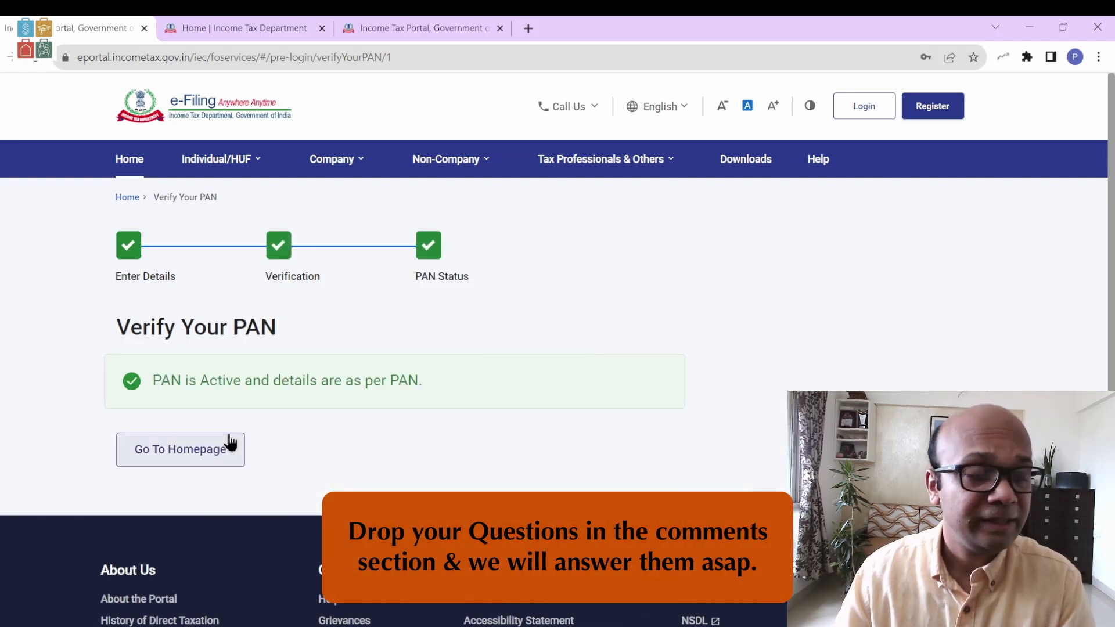
drag(152, 381, 328, 371)
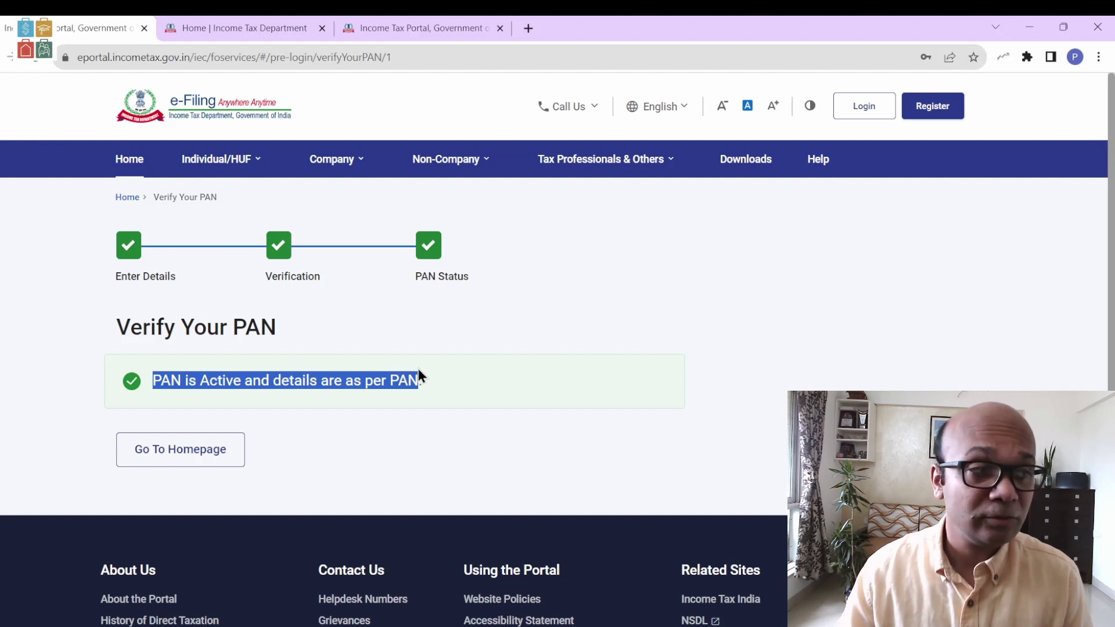
click(447, 389)
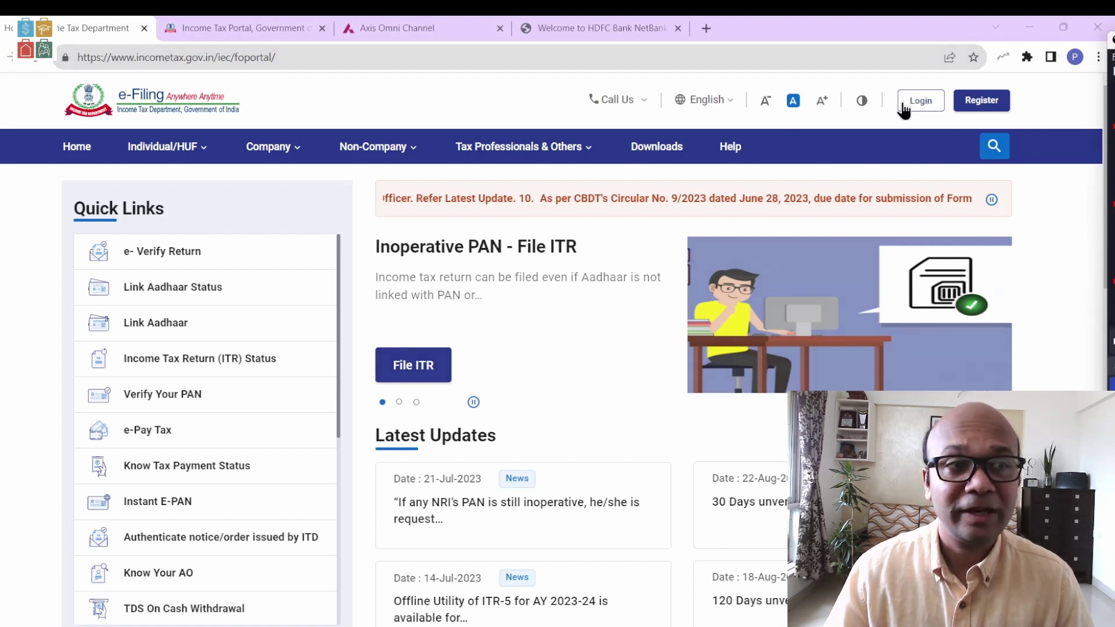
Open the e-Filing portal's login page and place the cursor in the User ID field.
click(920, 105)
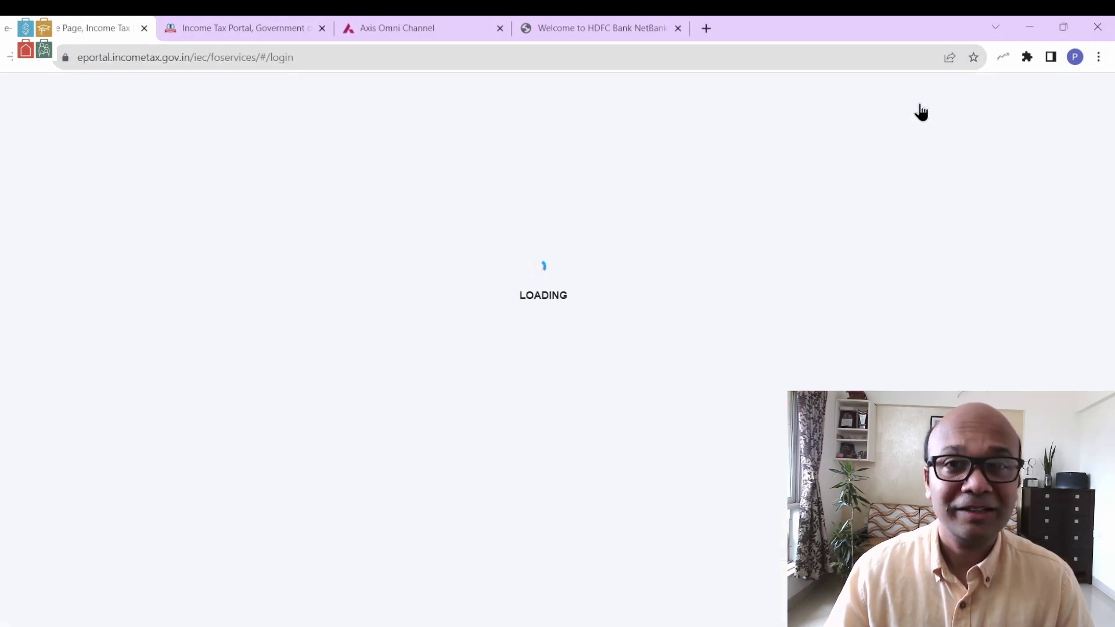
click(281, 359)
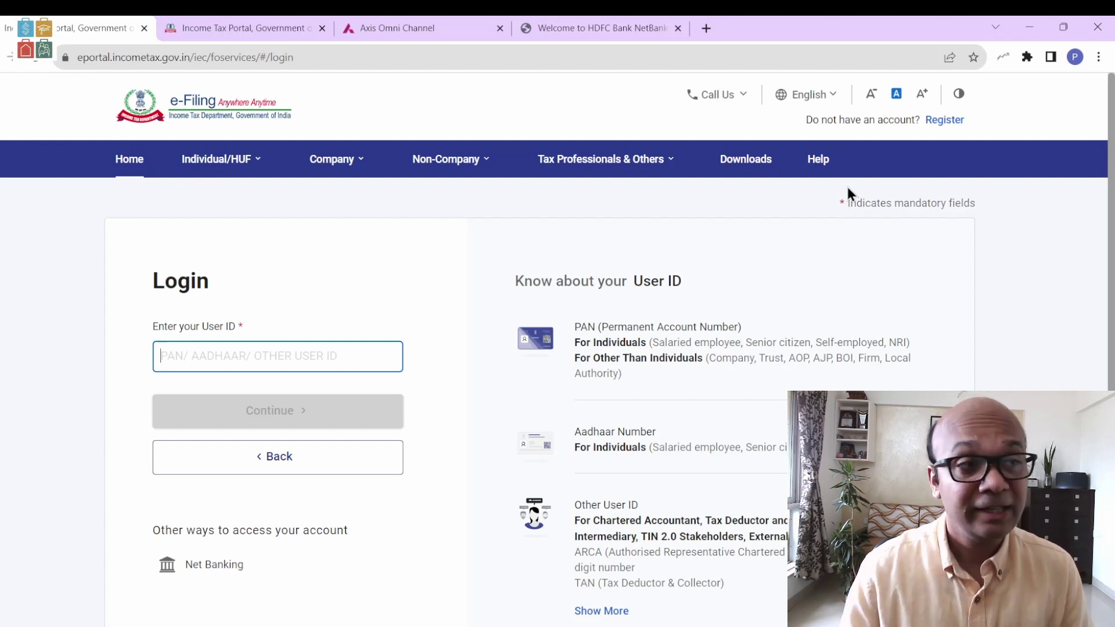
Switch to Axis Bank internet banking and open Income Tax E-Filing from the Tax Services category.
click(390, 29)
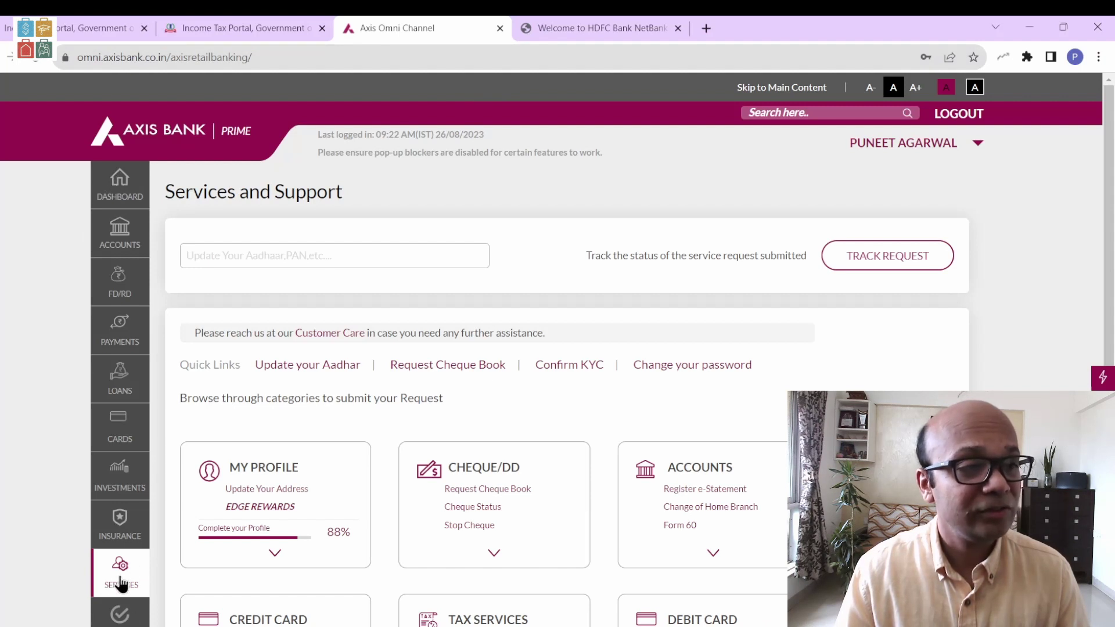
scroll(170, 548, down, 4)
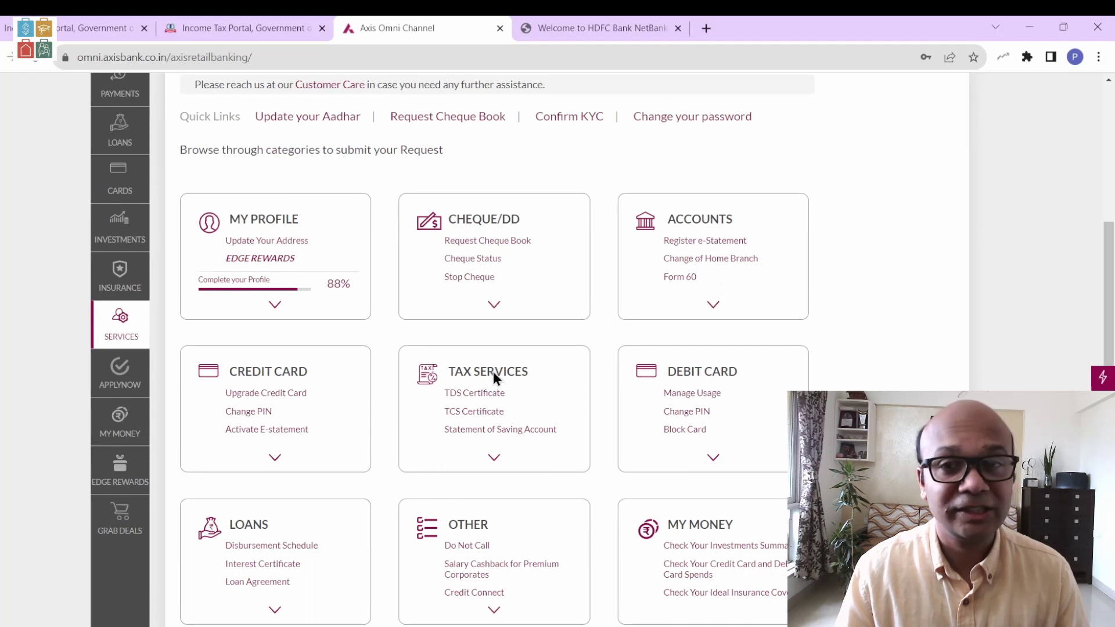
click(494, 458)
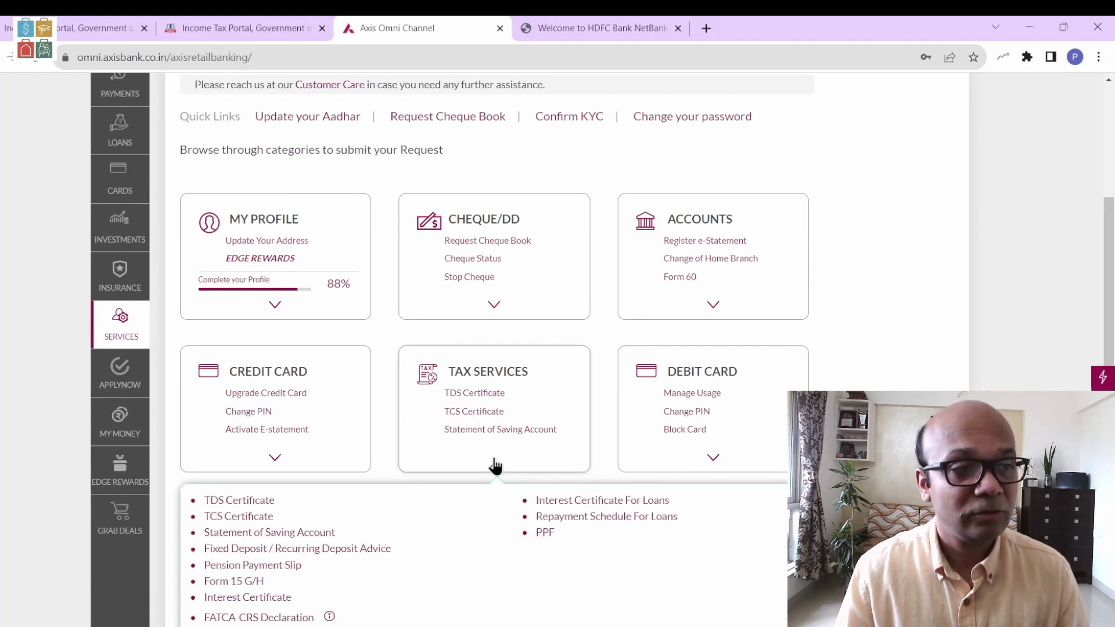
scroll(494, 464, down, 4)
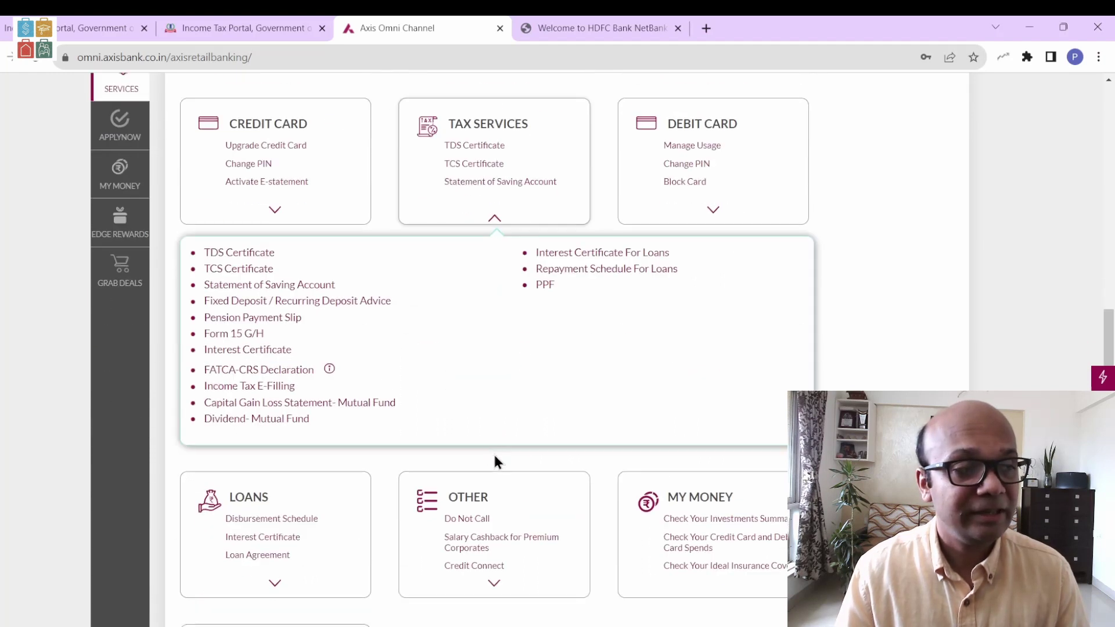
click(256, 387)
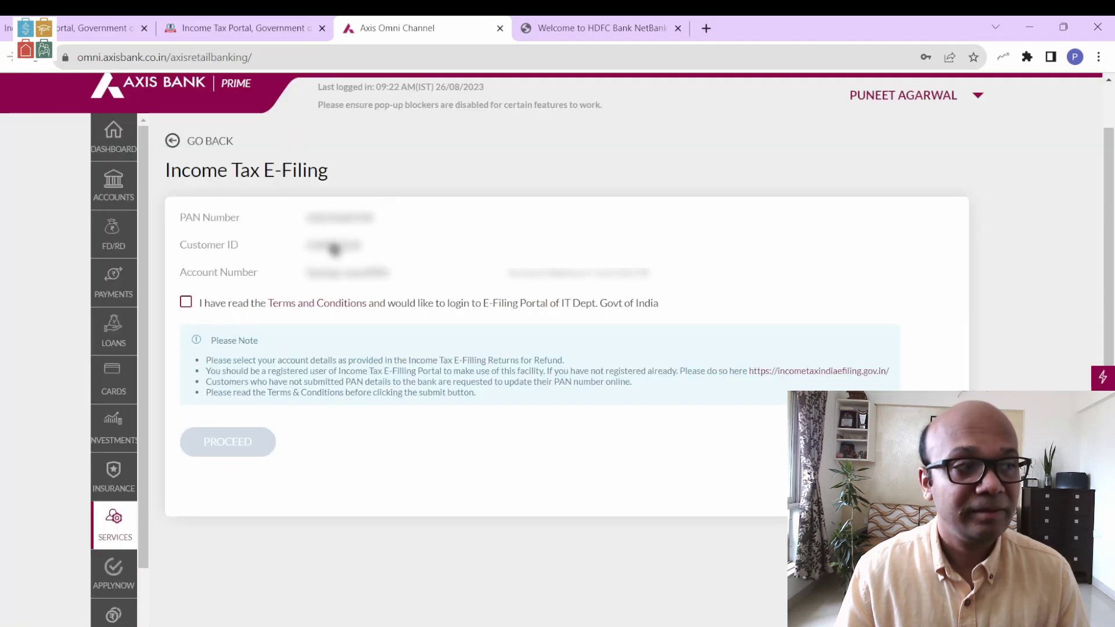
Accept the e-filing login terms, proceed to the Income Tax portal dashboard, and close that dashboard page.
click(184, 303)
click(244, 442)
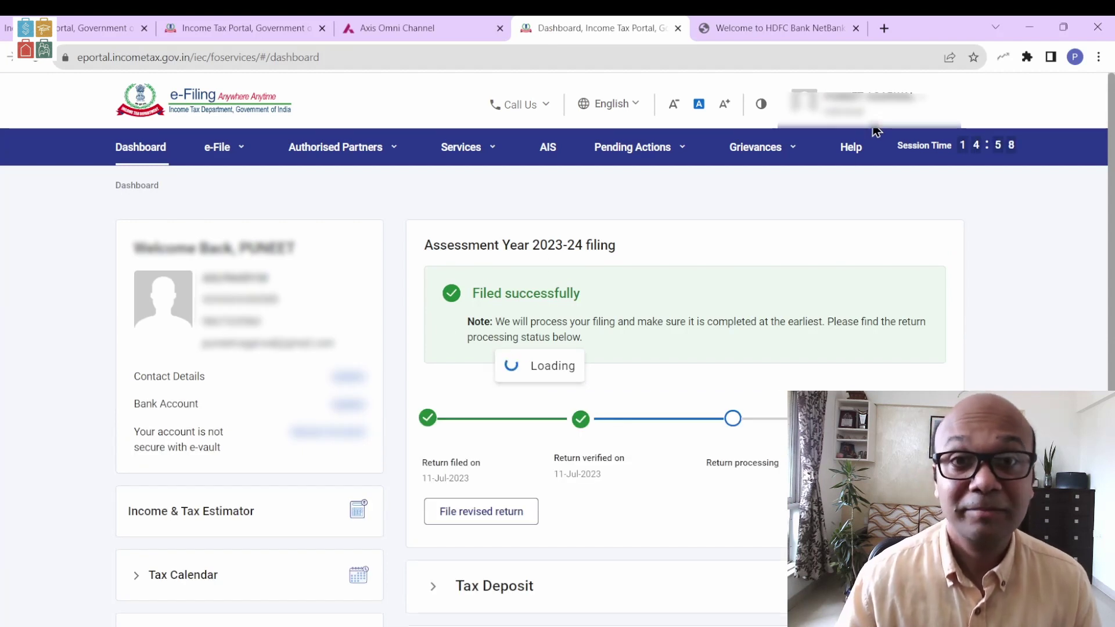
click(677, 28)
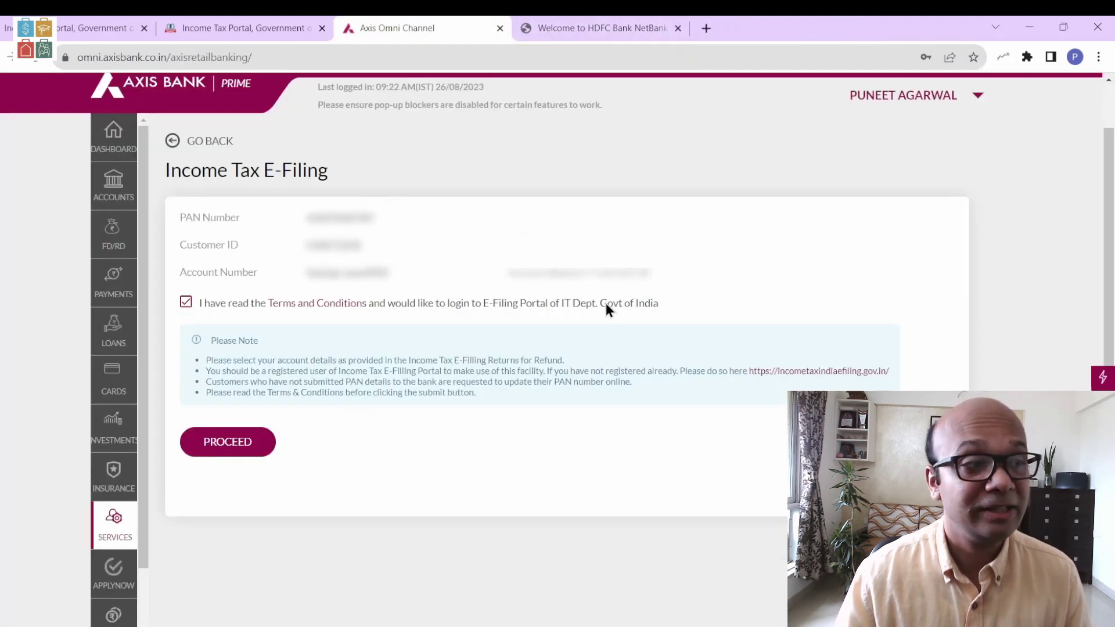
Switch to HDFC Bank NetBanking and expand the Request services under Accounts, looking through its options.
key(ctrl+Tab)
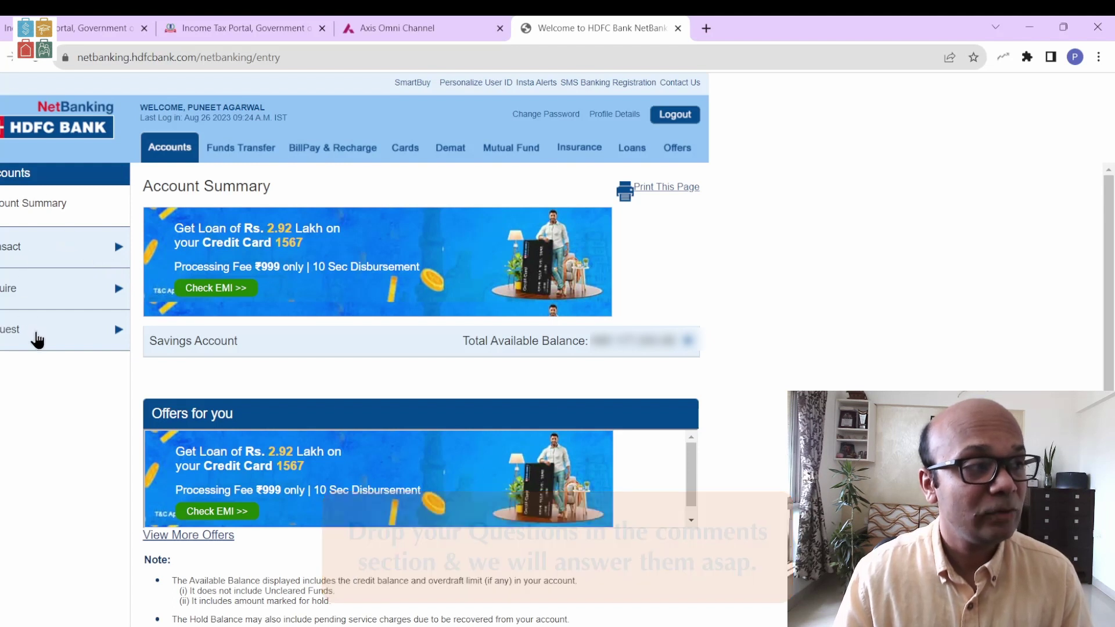
click(37, 336)
scroll(41, 347, down, 3)
scroll(40, 347, down, 8)
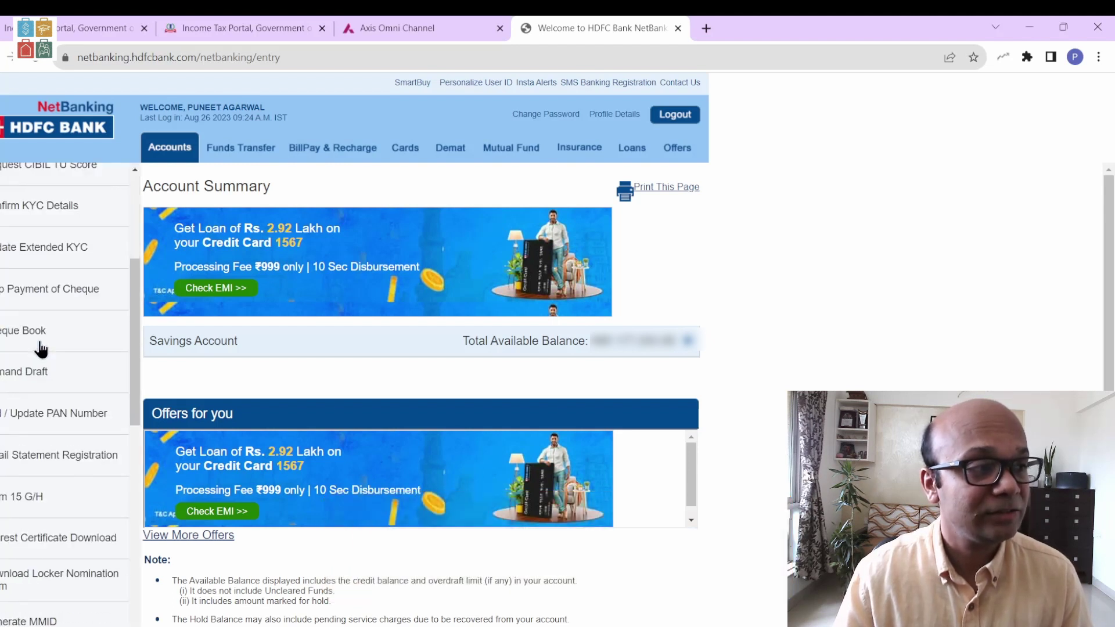
scroll(47, 256, up, 10)
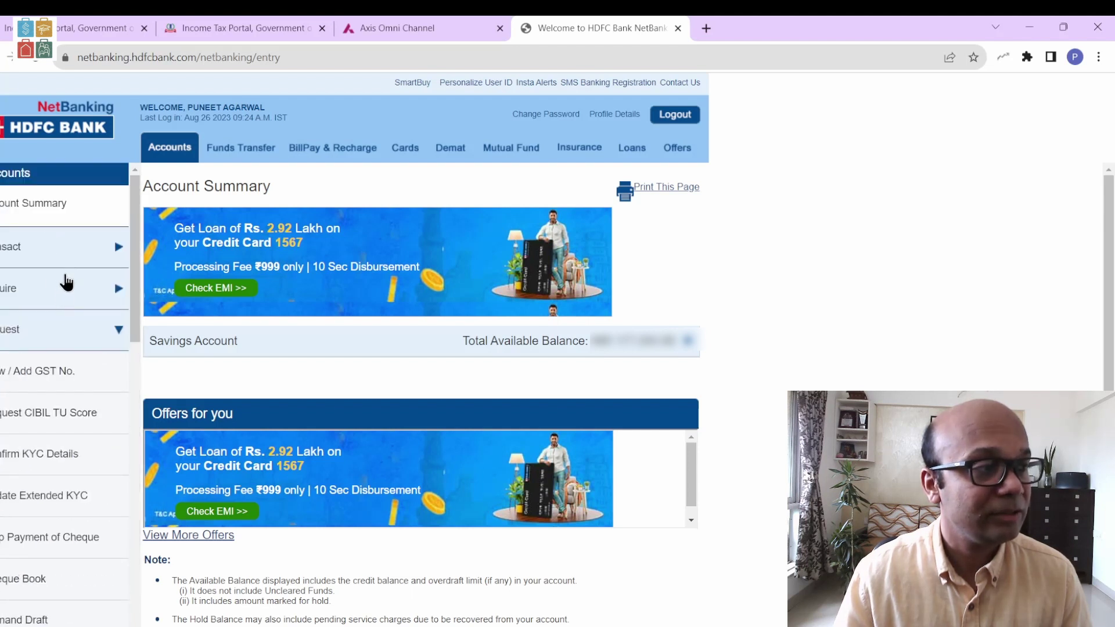
Find Income Tax E-Filing among the account's Request services and open it.
click(65, 282)
scroll(63, 301, down, 3)
scroll(30, 480, down, 6)
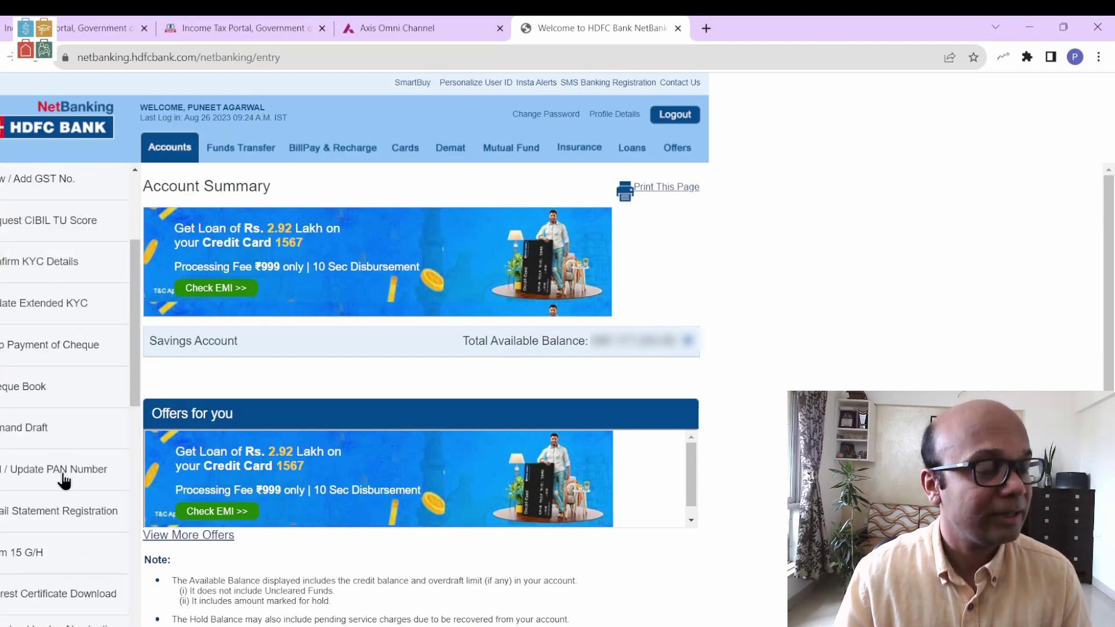
drag(137, 412, 133, 570)
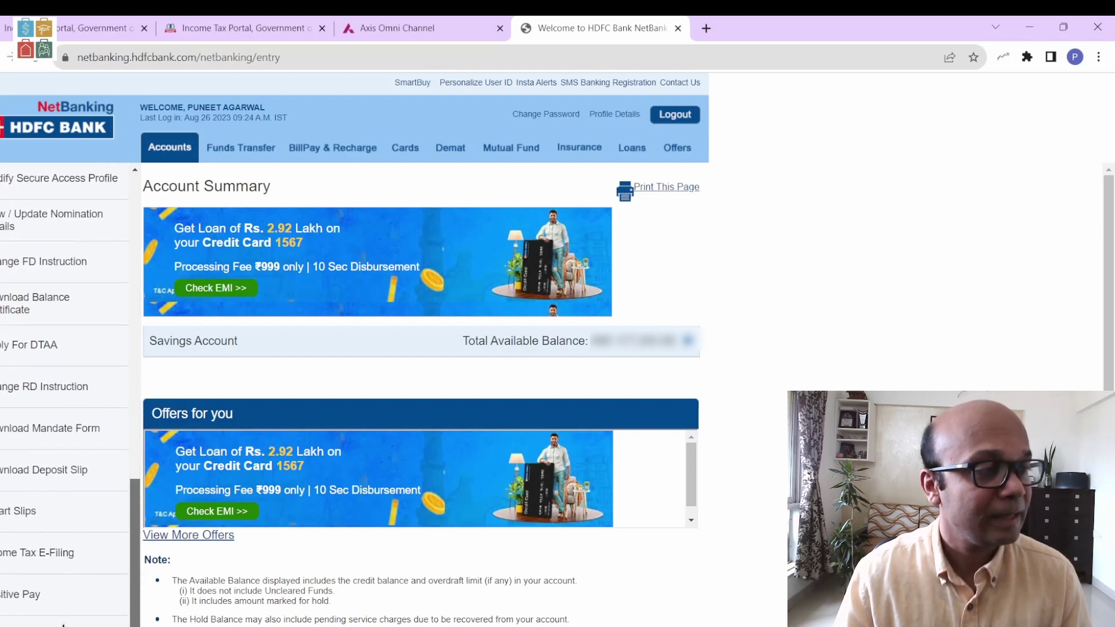
scroll(29, 406, up, 5)
scroll(29, 302, up, 3)
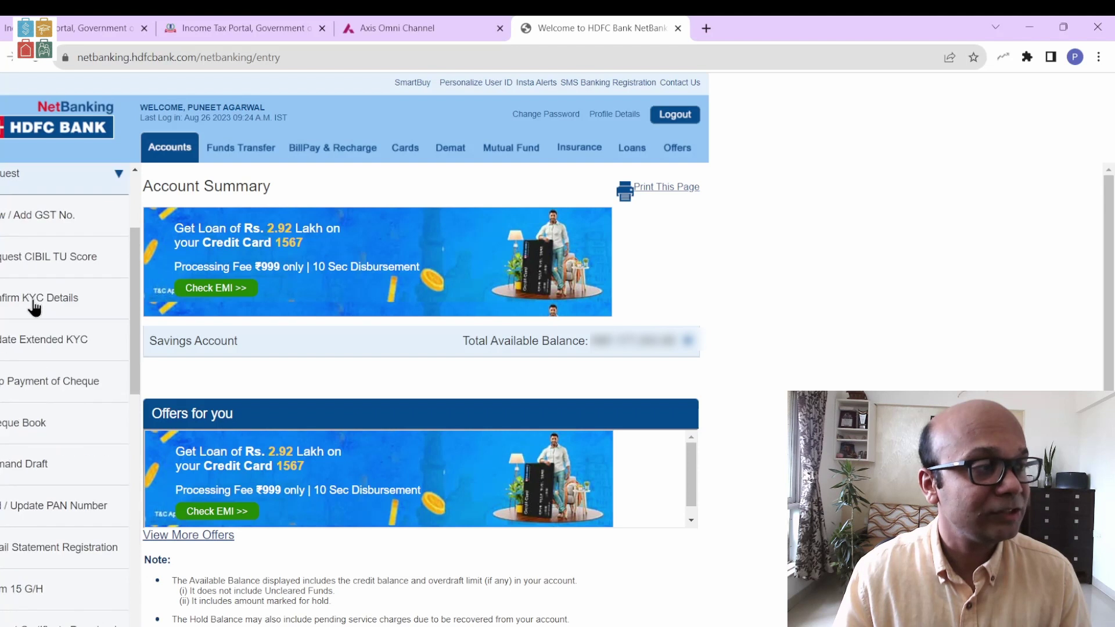
scroll(28, 290, down, 7)
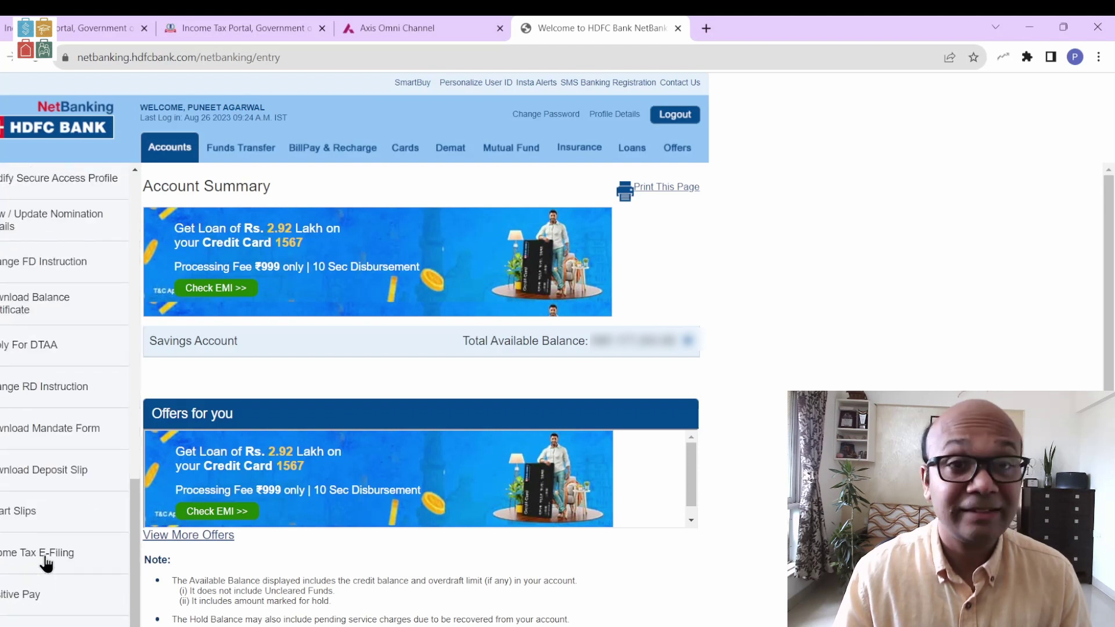
click(45, 555)
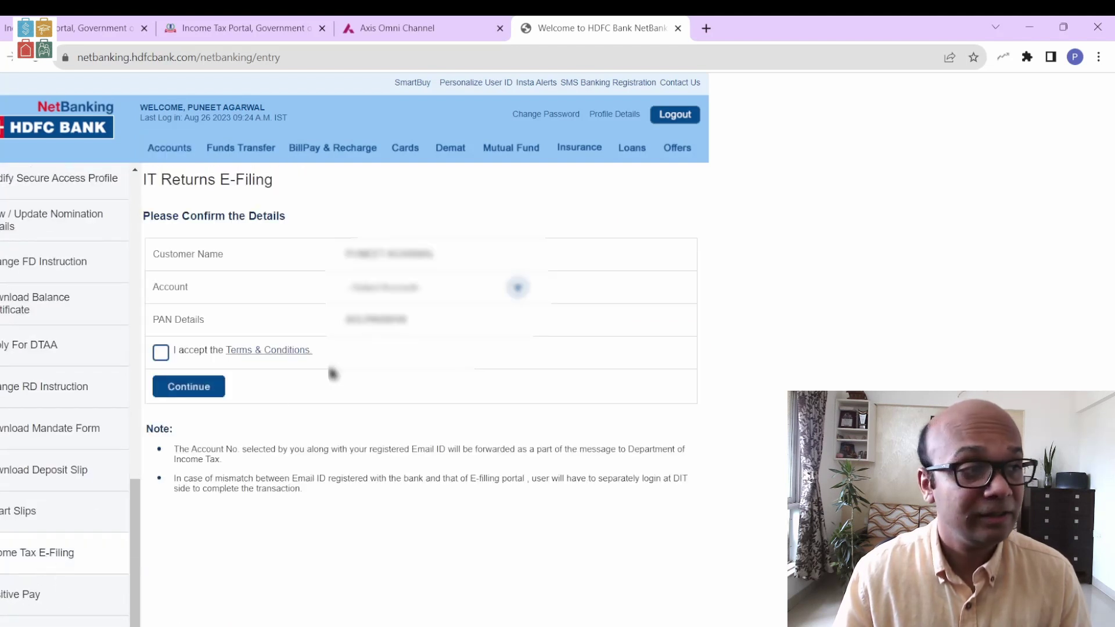
Select the first listed account for IT Returns E-Filing, accept the Terms & Conditions, and continue to the confirmation page.
click(435, 286)
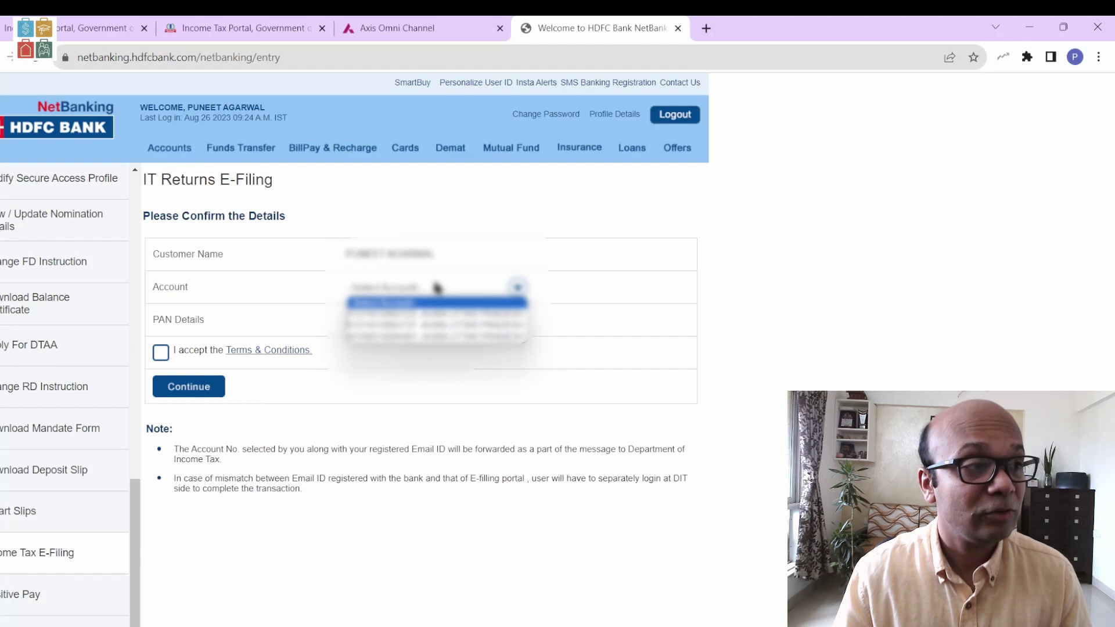
click(422, 315)
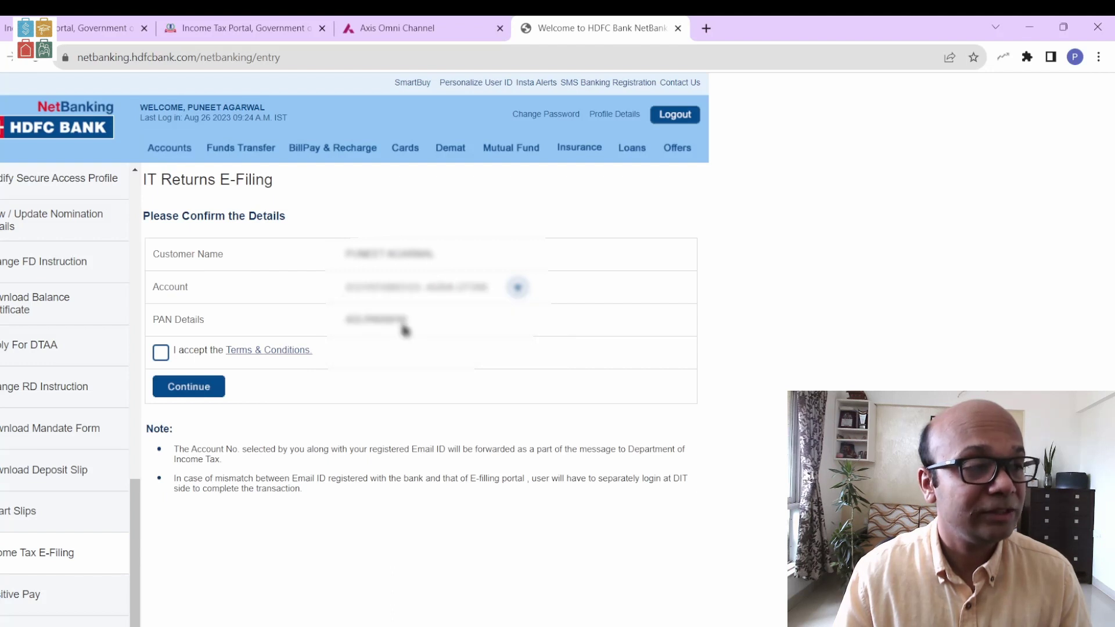
click(160, 354)
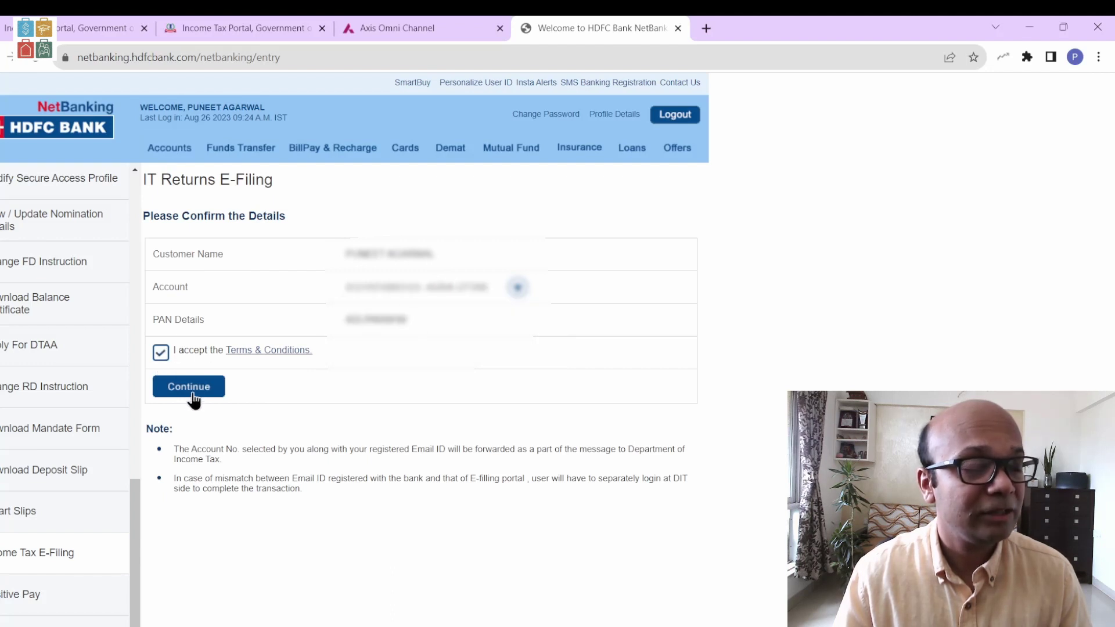
click(192, 395)
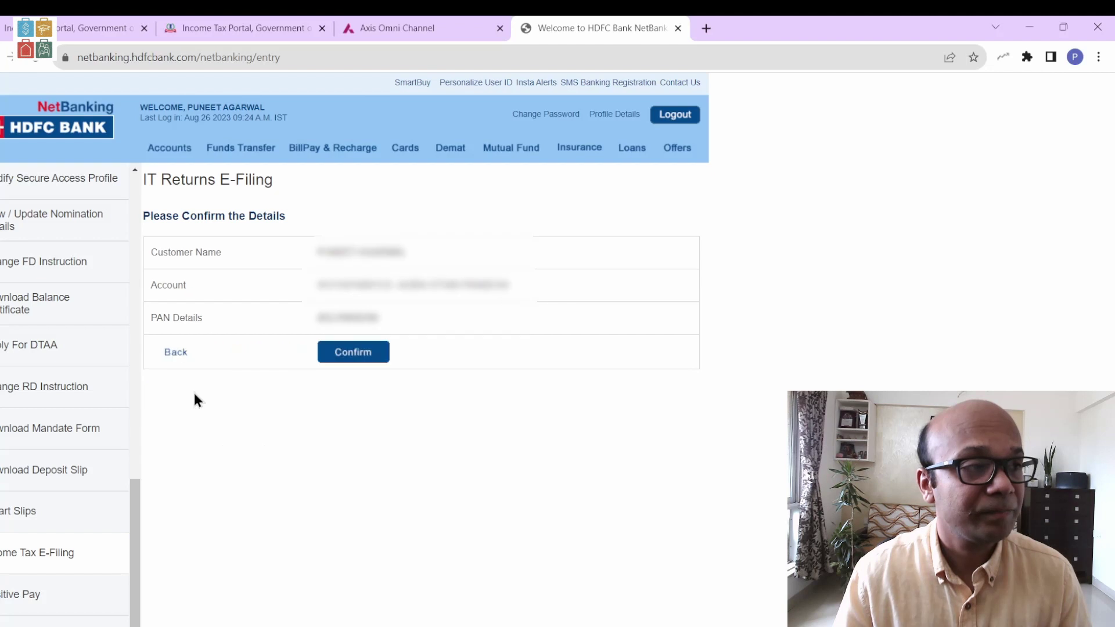
Confirm the IT Returns E-Filing details to enter the Income Tax portal dashboard and open the account menu there.
click(368, 356)
click(617, 158)
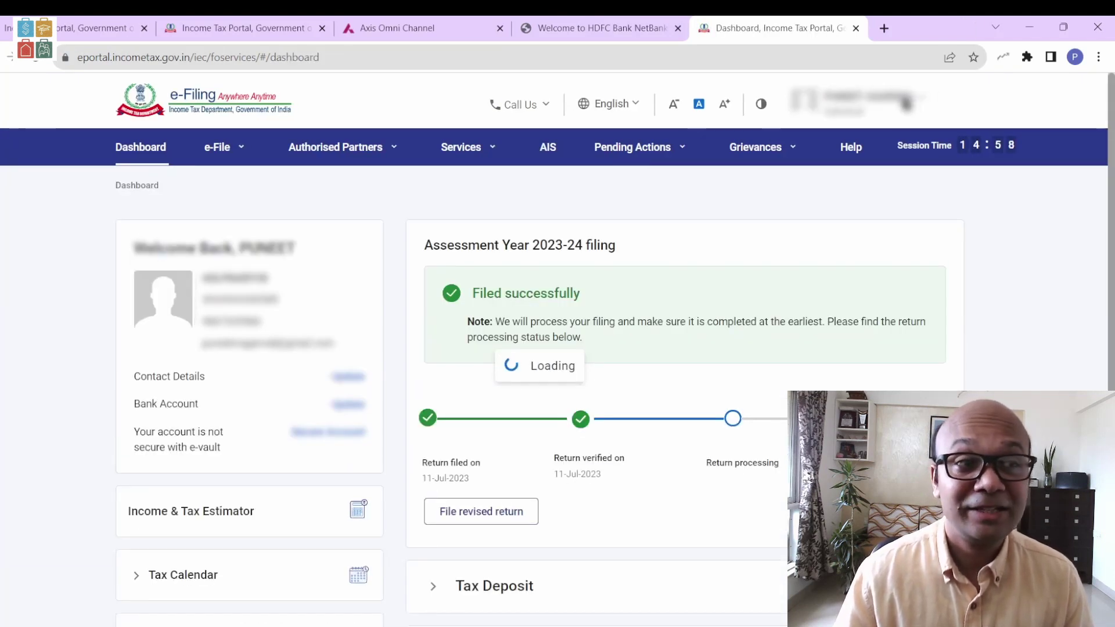
click(907, 104)
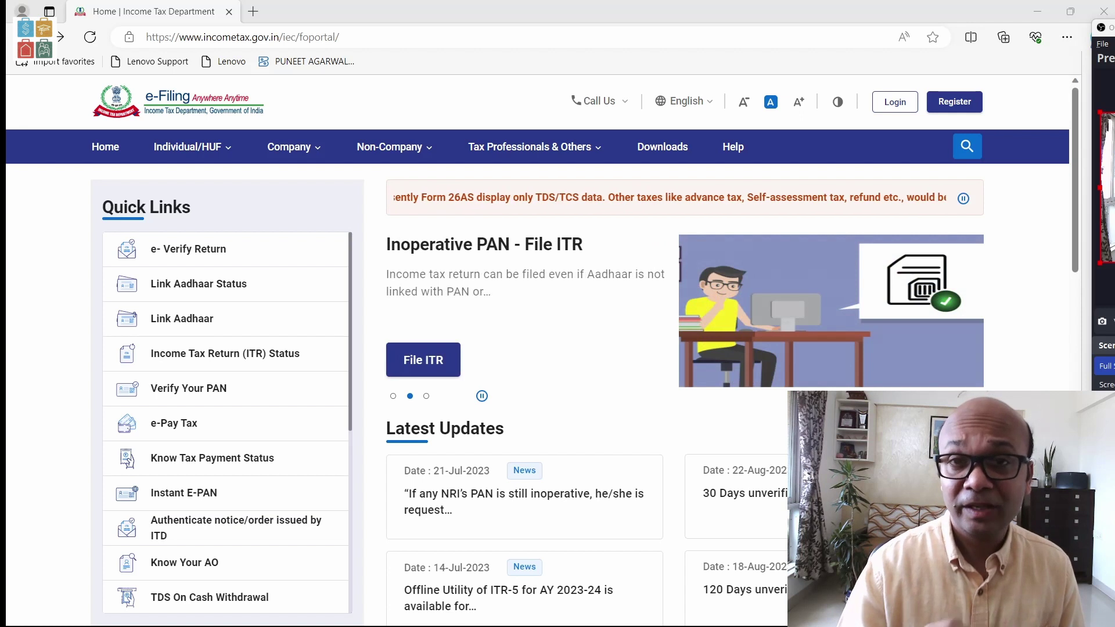
Switch to Edge and log in to the e-Filing portal with the account's user ID and password, confirming the secure access message.
click(888, 103)
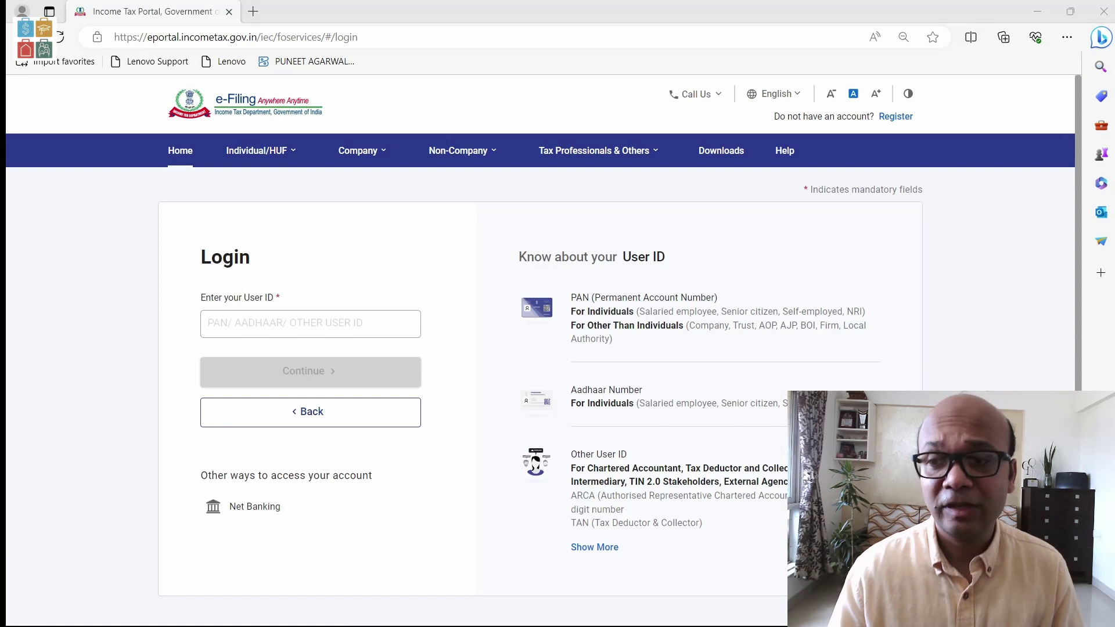
click(278, 323)
key(ctrl+v)
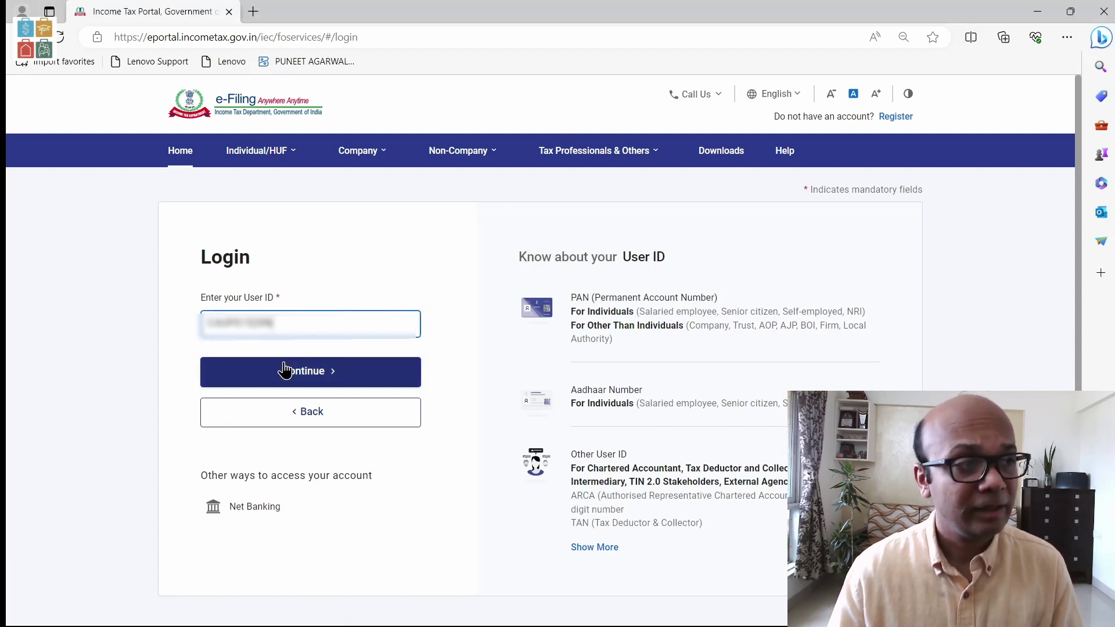
click(294, 370)
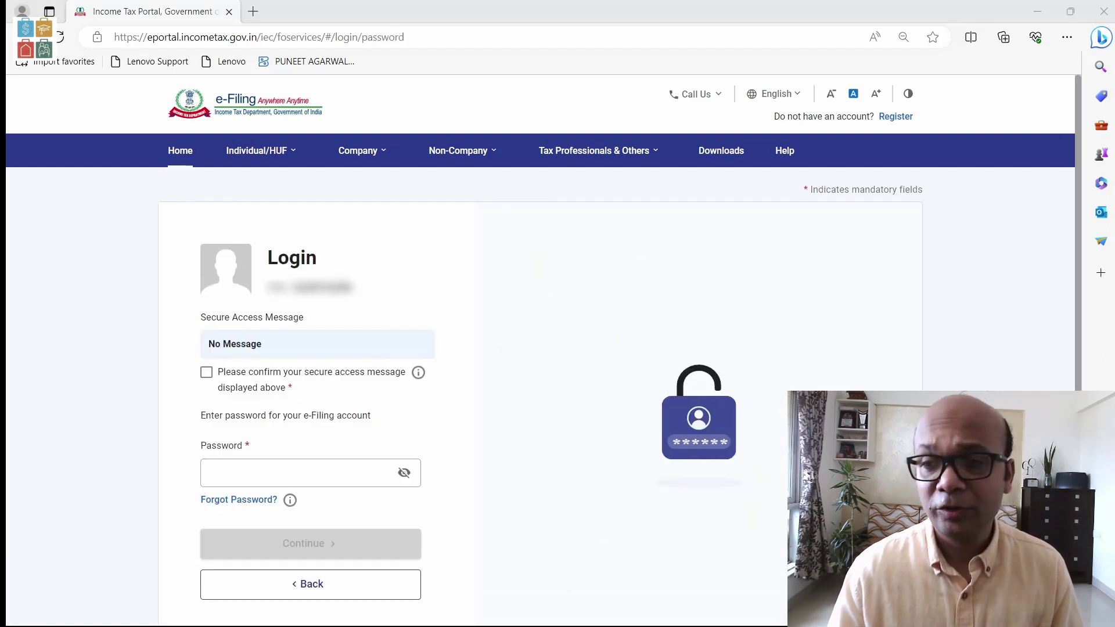
click(273, 471)
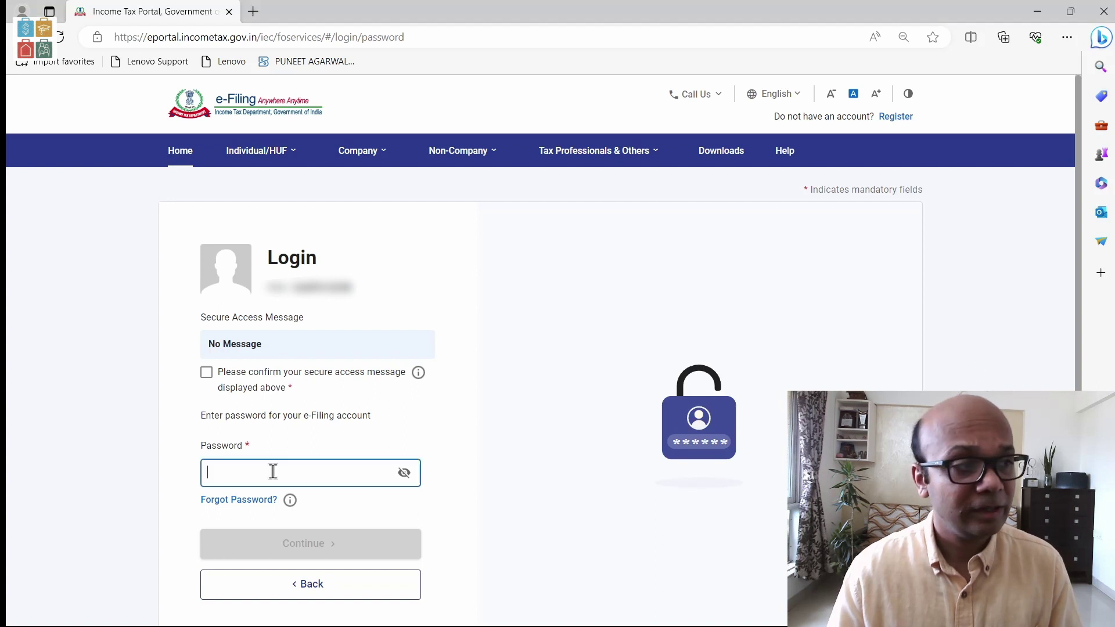
click(204, 383)
click(293, 545)
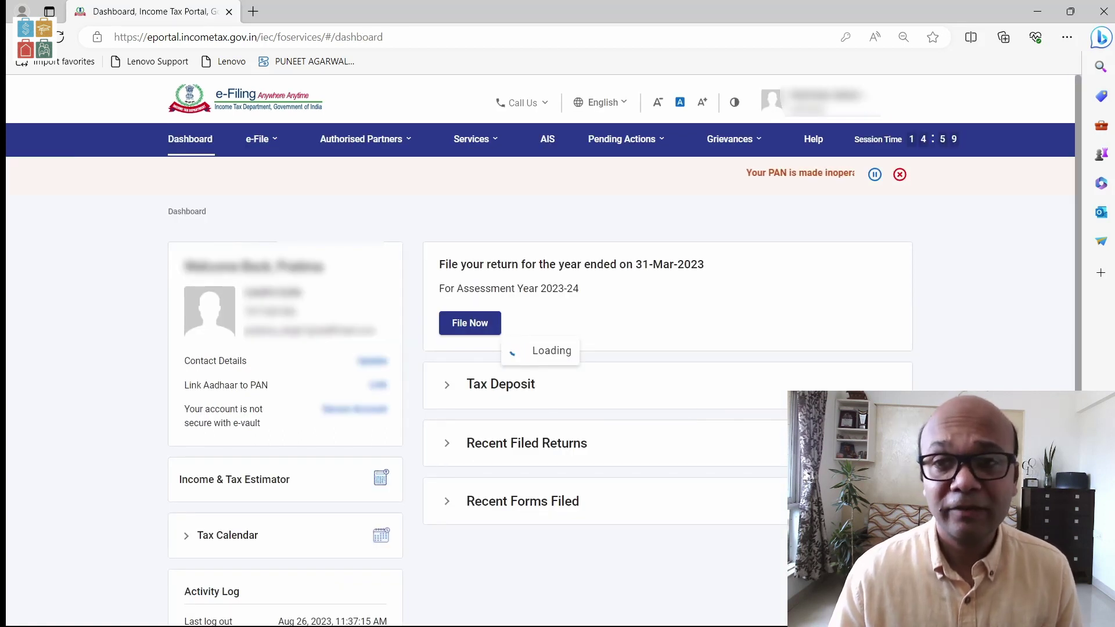
Open My Profile for the logged-in account and check the Residential Status under Personal Details.
key(alt+Tab)
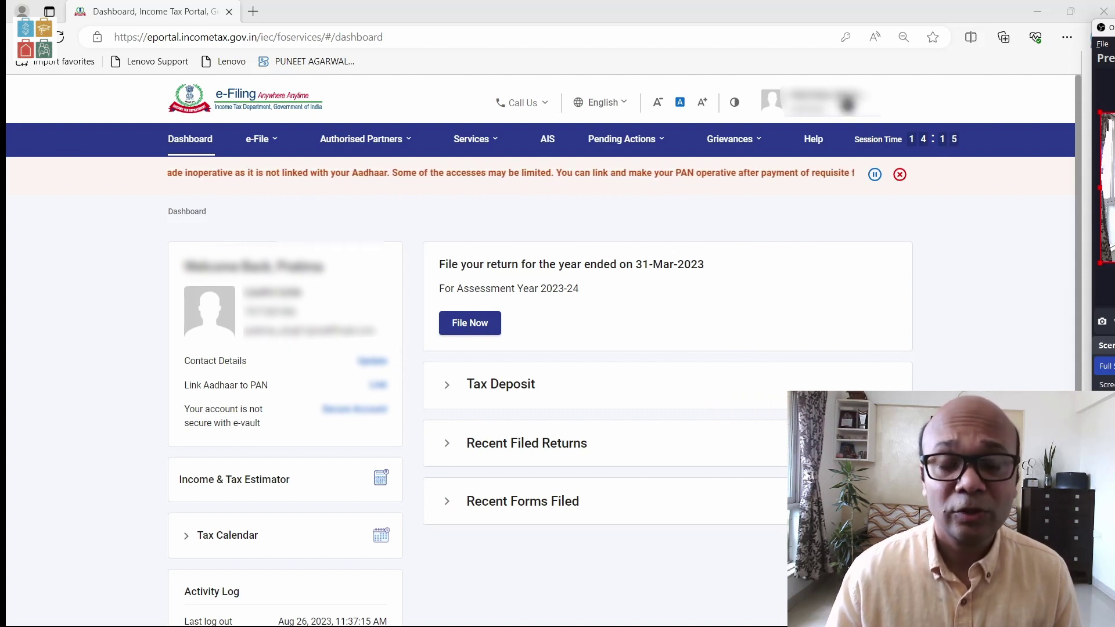
click(831, 101)
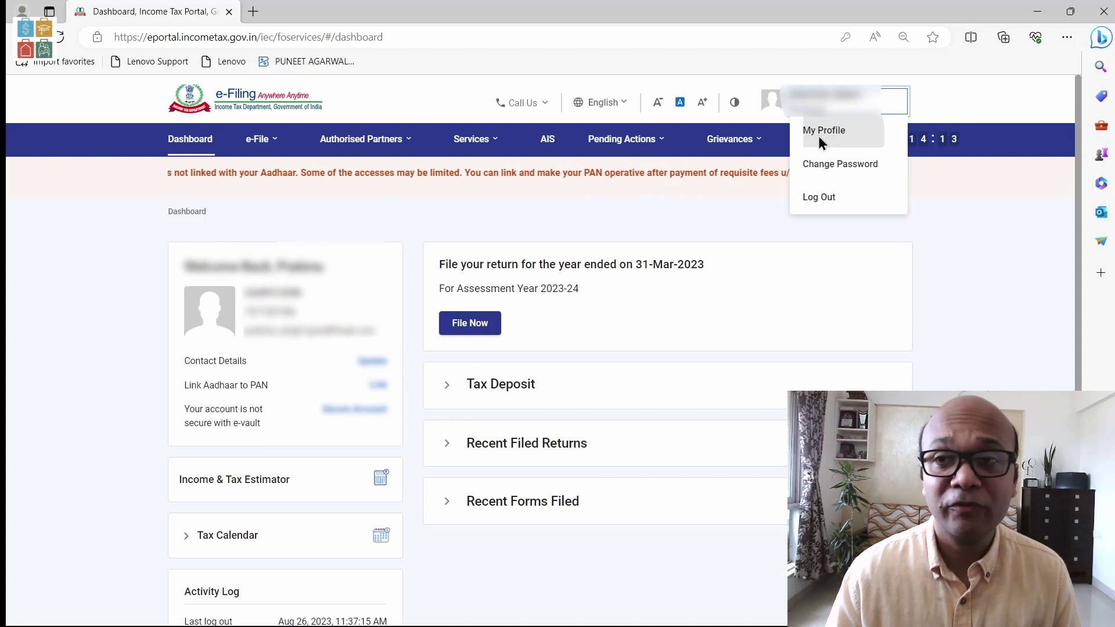
click(821, 136)
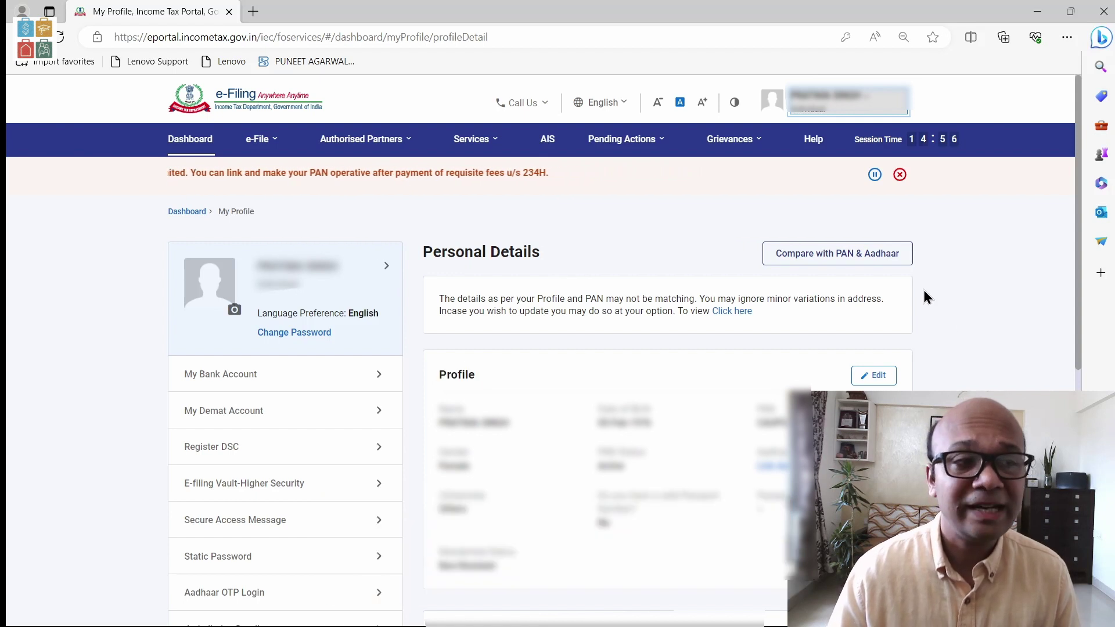
scroll(925, 296, down, 6)
scroll(667, 247, up, 6)
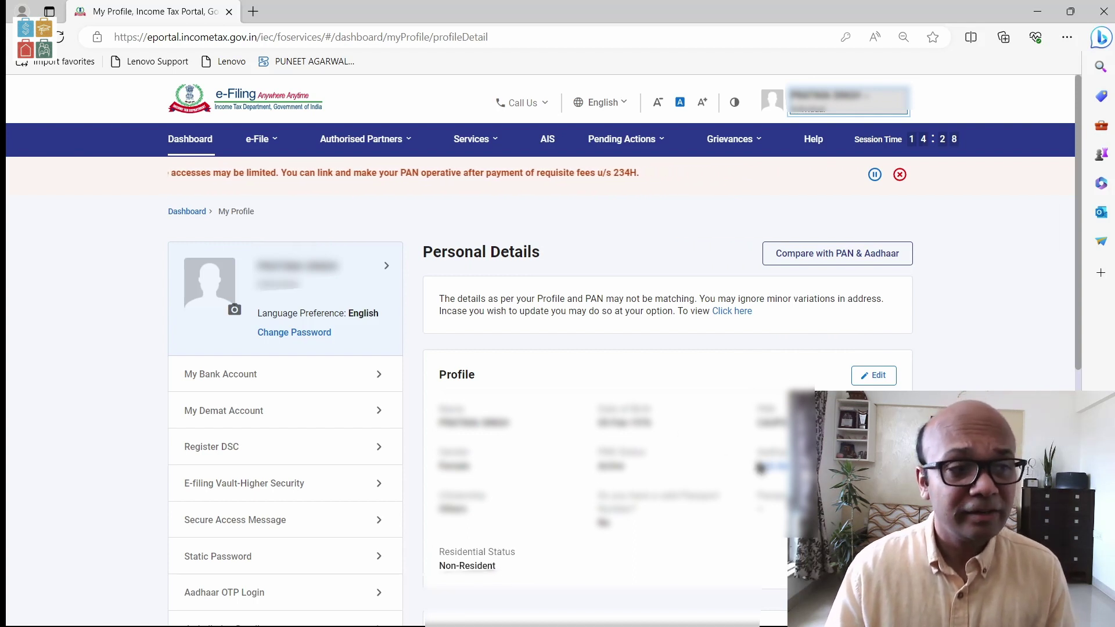
drag(442, 552, 509, 546)
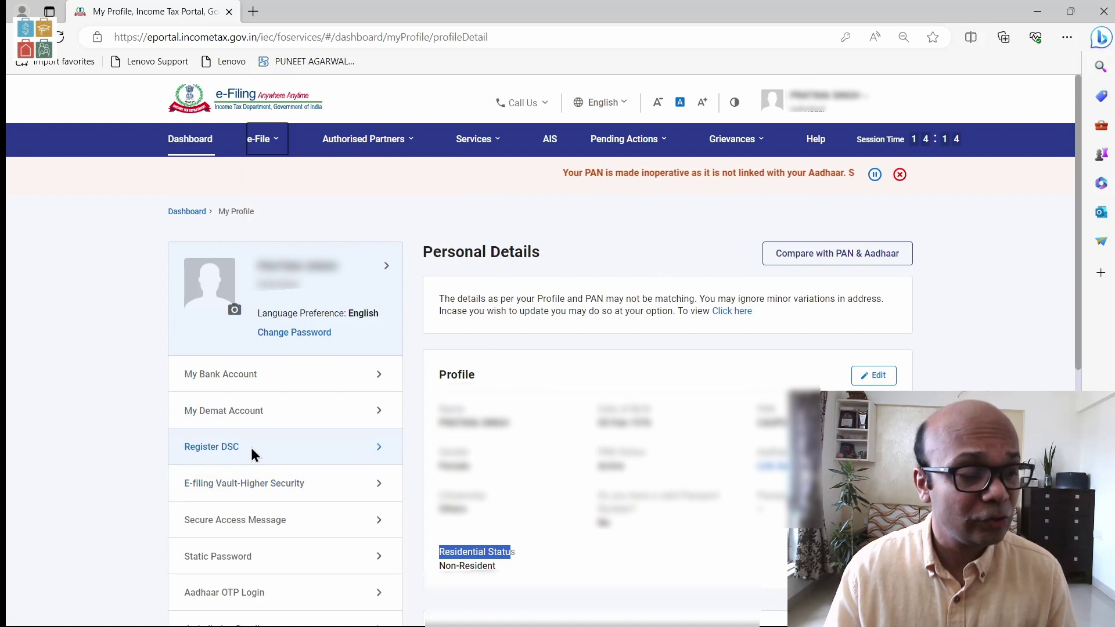
Open Jurisdiction Details from the profile page and highlight the assessing officer's email ID.
scroll(249, 418, down, 5)
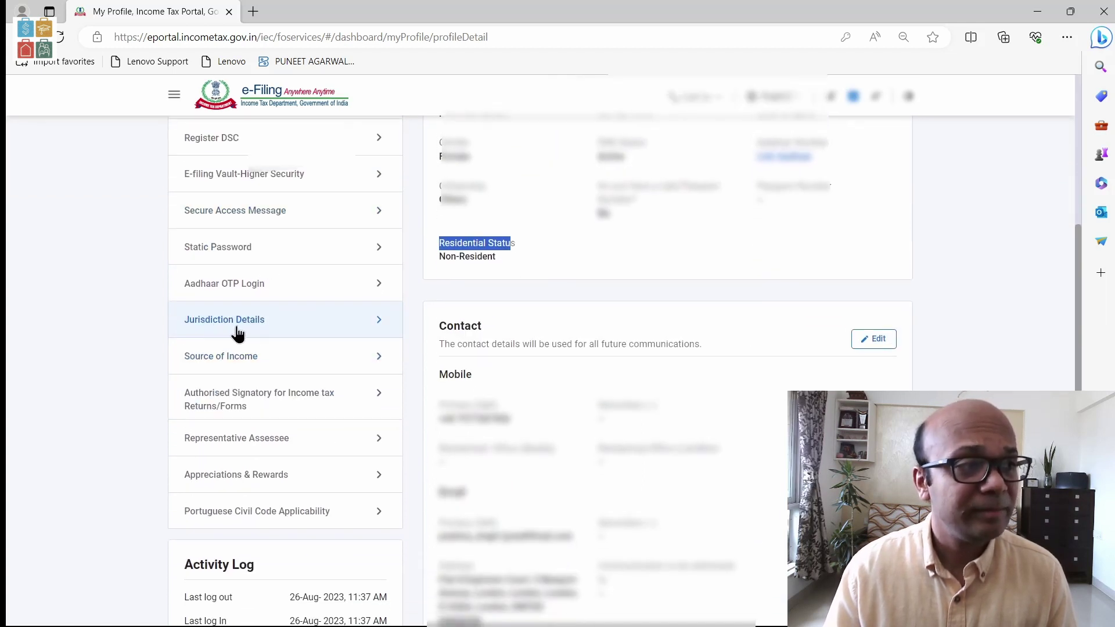
click(229, 324)
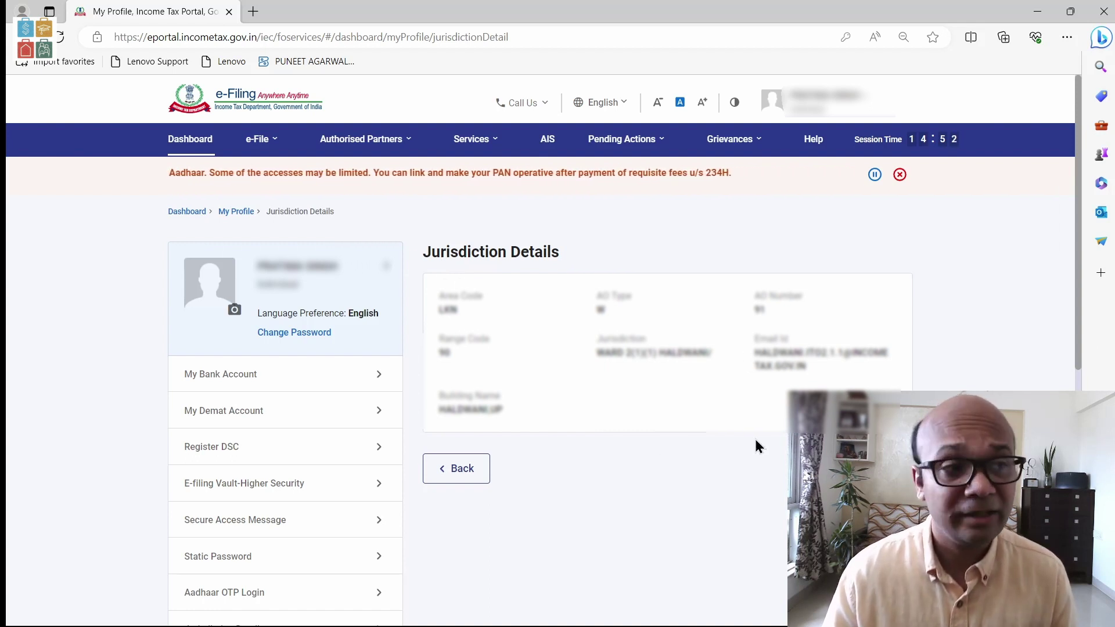
drag(753, 345, 787, 341)
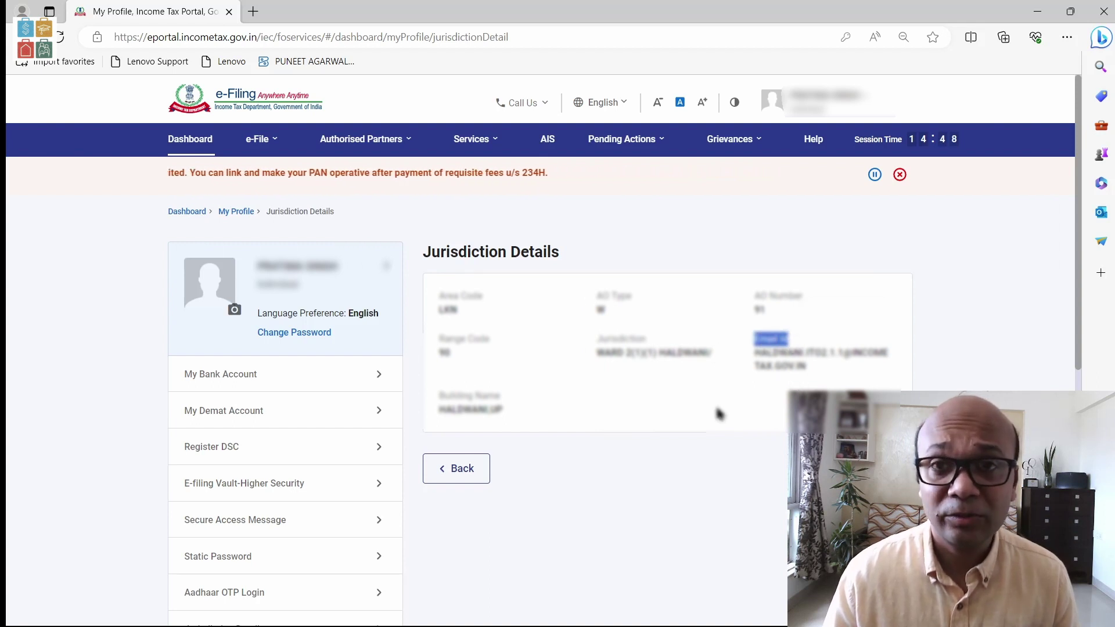
click(750, 360)
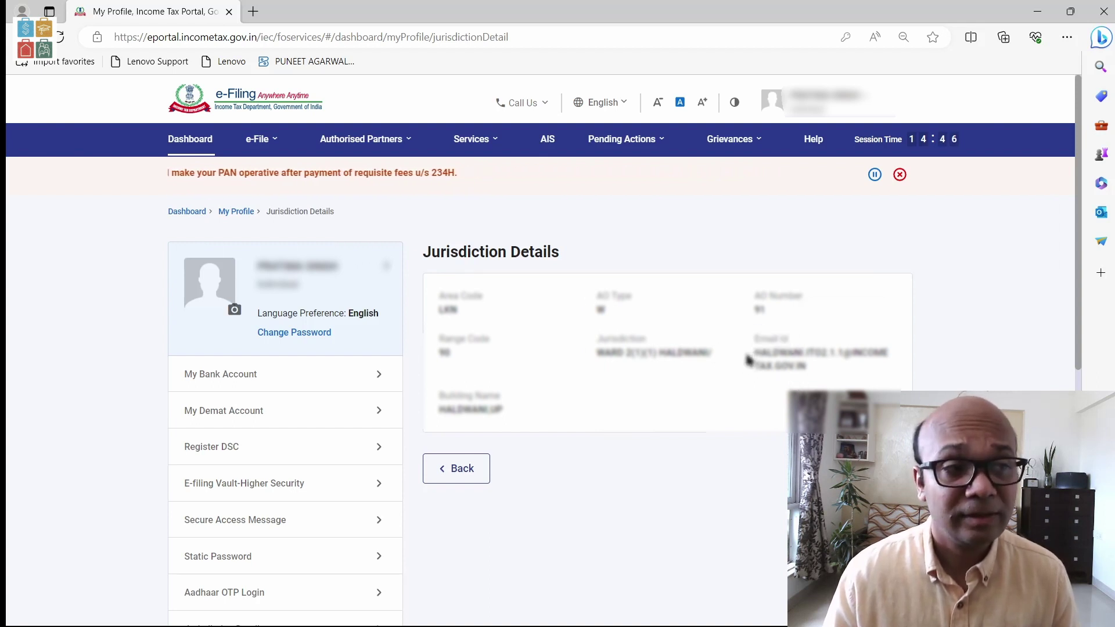
drag(794, 357, 807, 367)
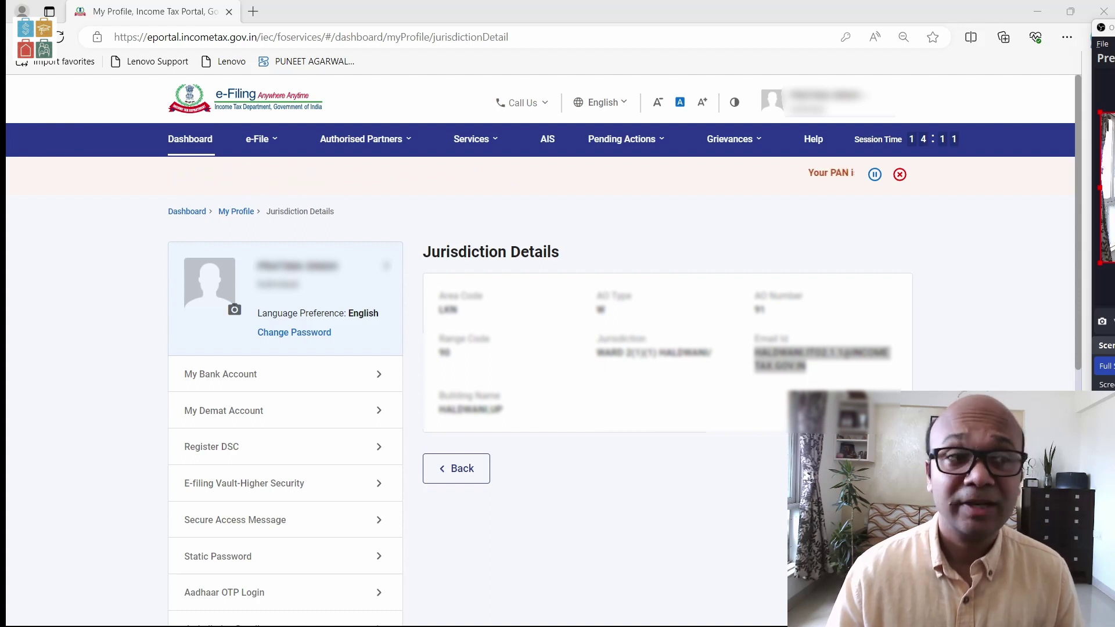
Switch to Template Email.txt in Notepad and review its PAN and NRI wording and the list of documents to attach.
drag(1111, 218, 739, 143)
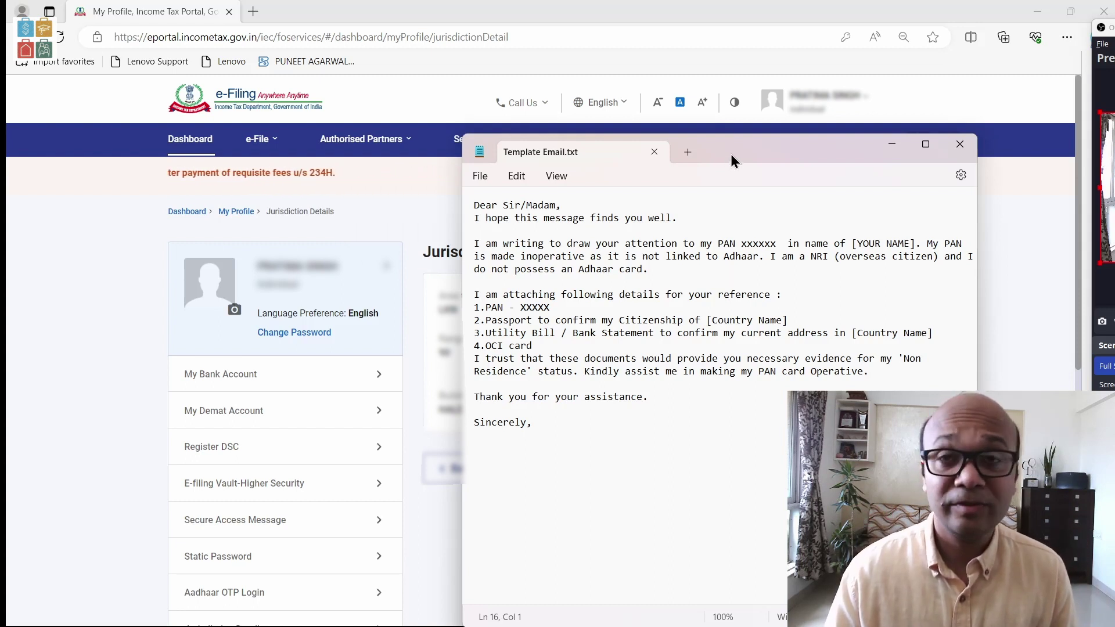
drag(728, 155, 406, 124)
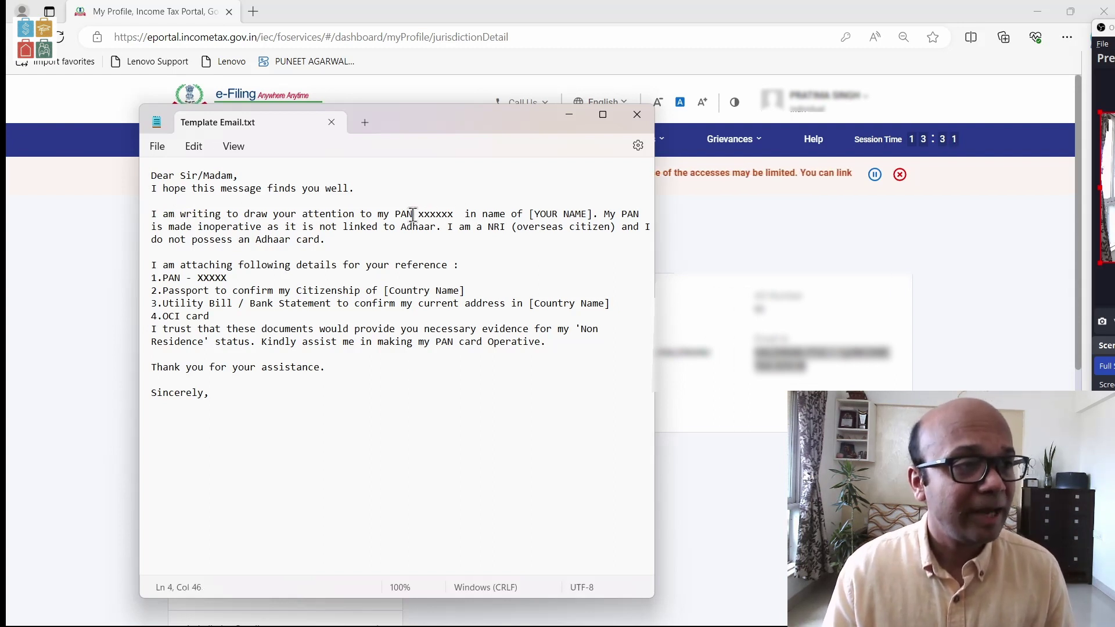
drag(418, 214, 597, 227)
click(474, 228)
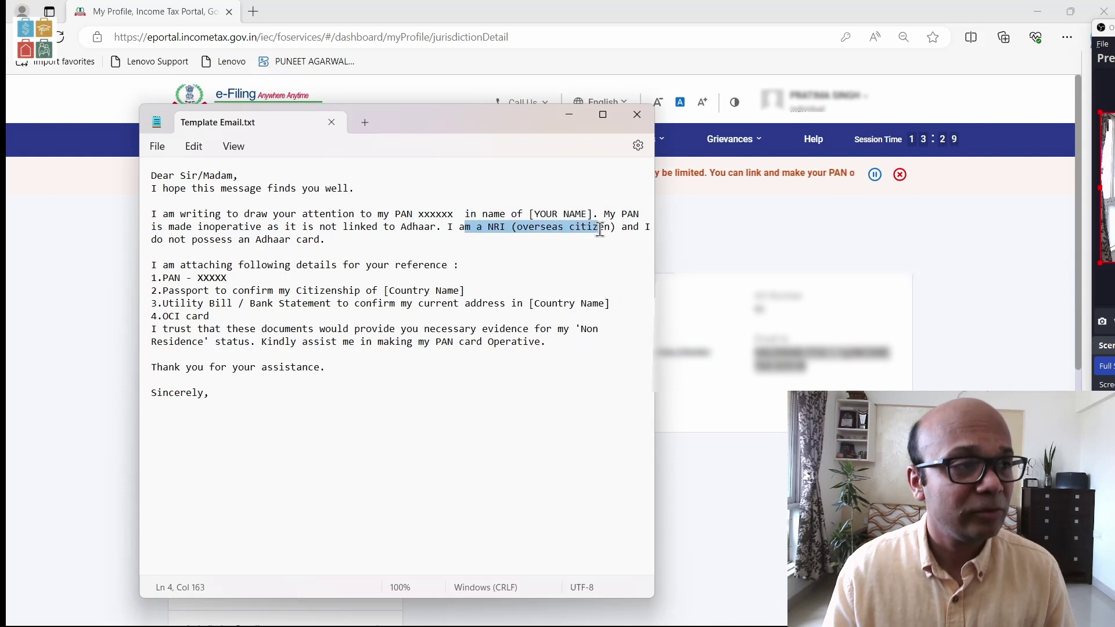
drag(163, 278, 233, 309)
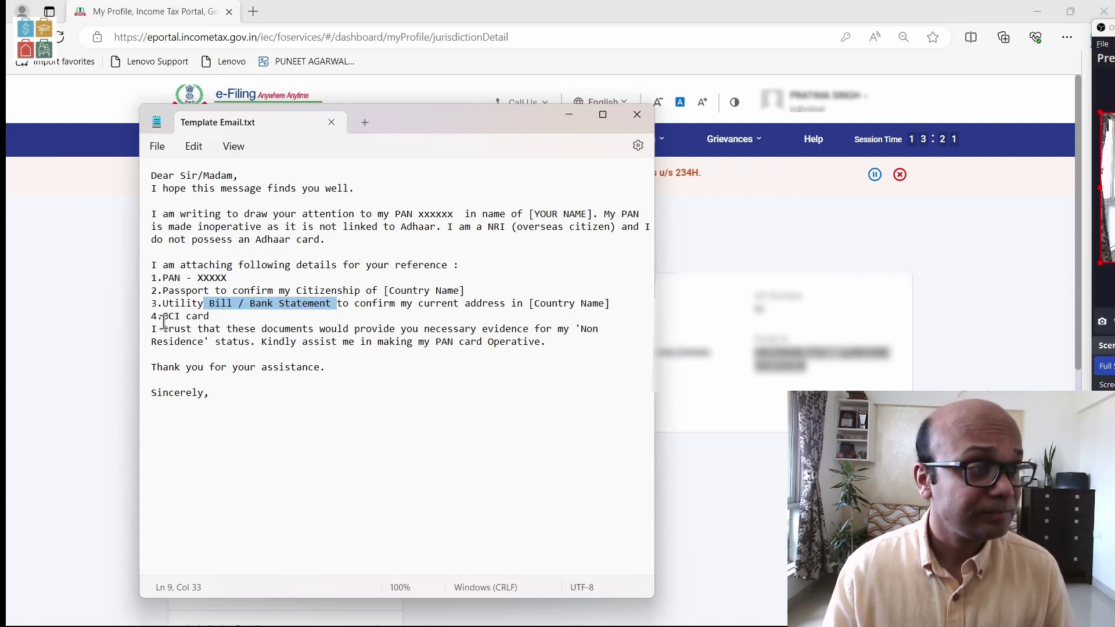
drag(169, 317, 197, 325)
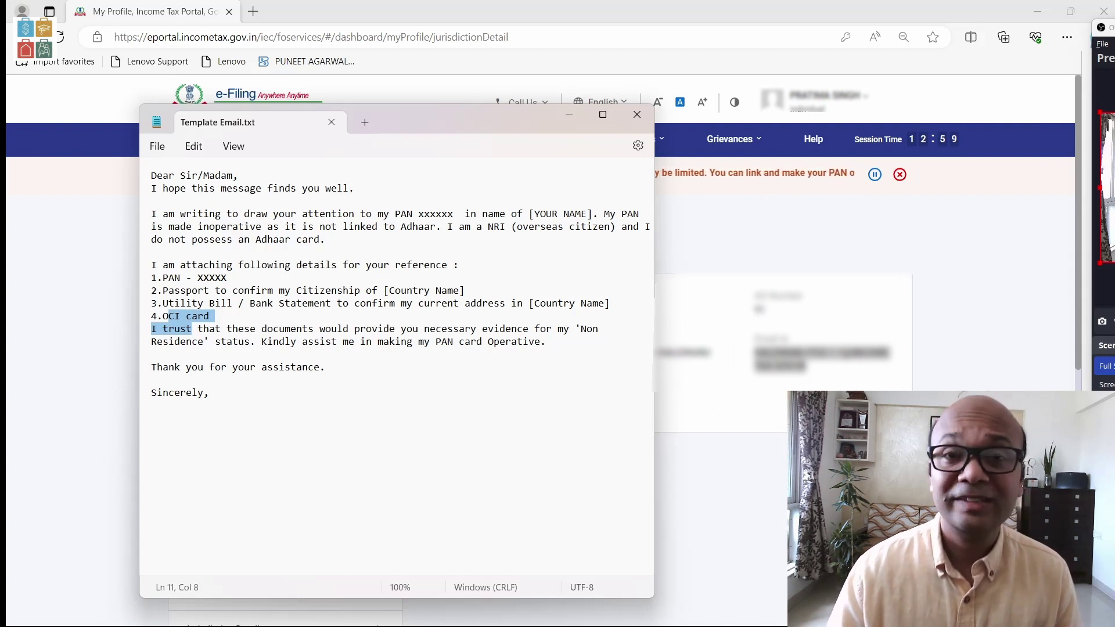
Return to the e-Filing portal and start submitting a grievance with AO as the relevant department.
click(758, 220)
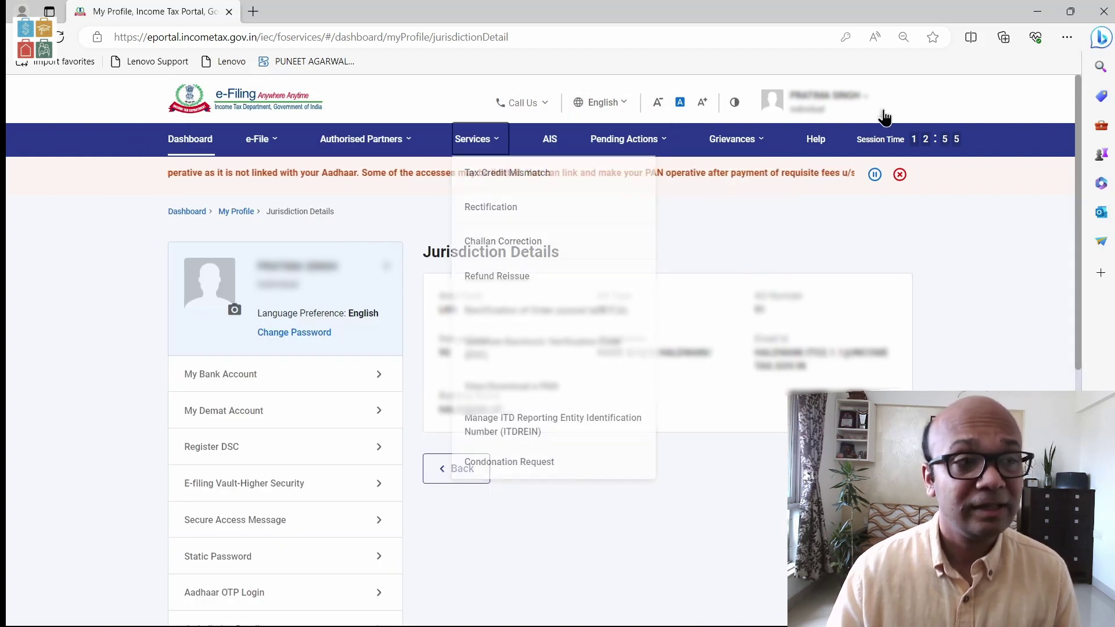
mouse_move(754, 144)
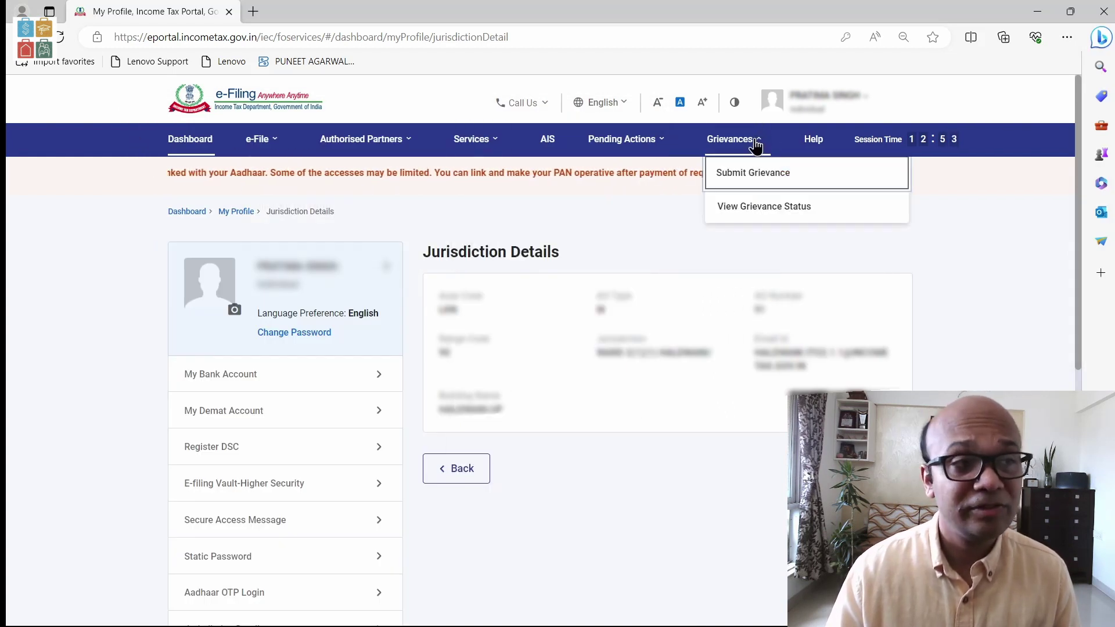
click(747, 174)
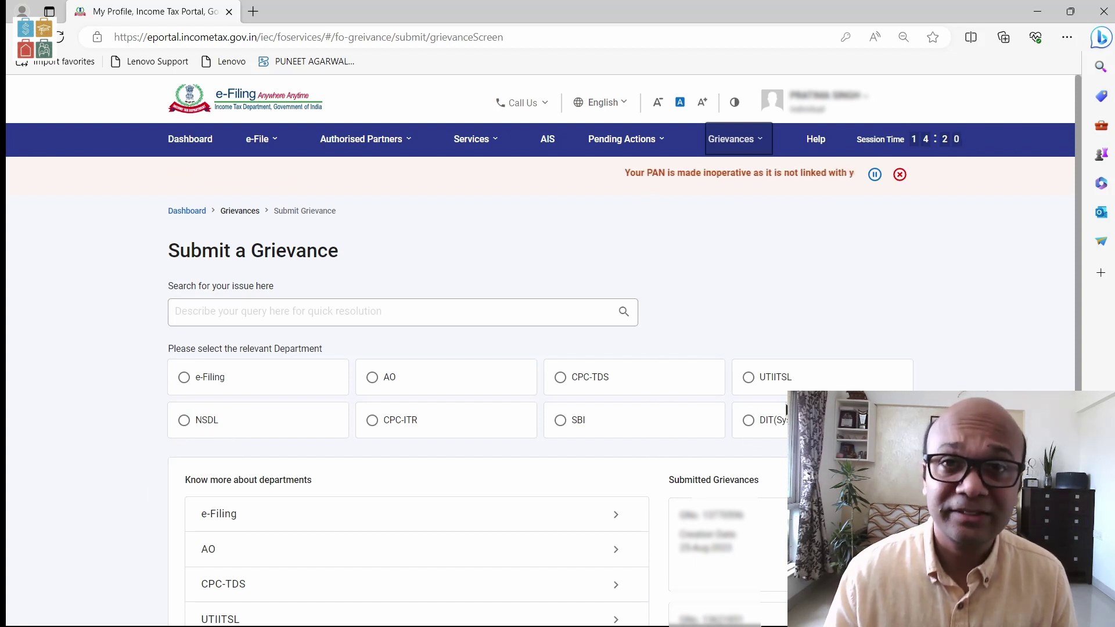
click(372, 378)
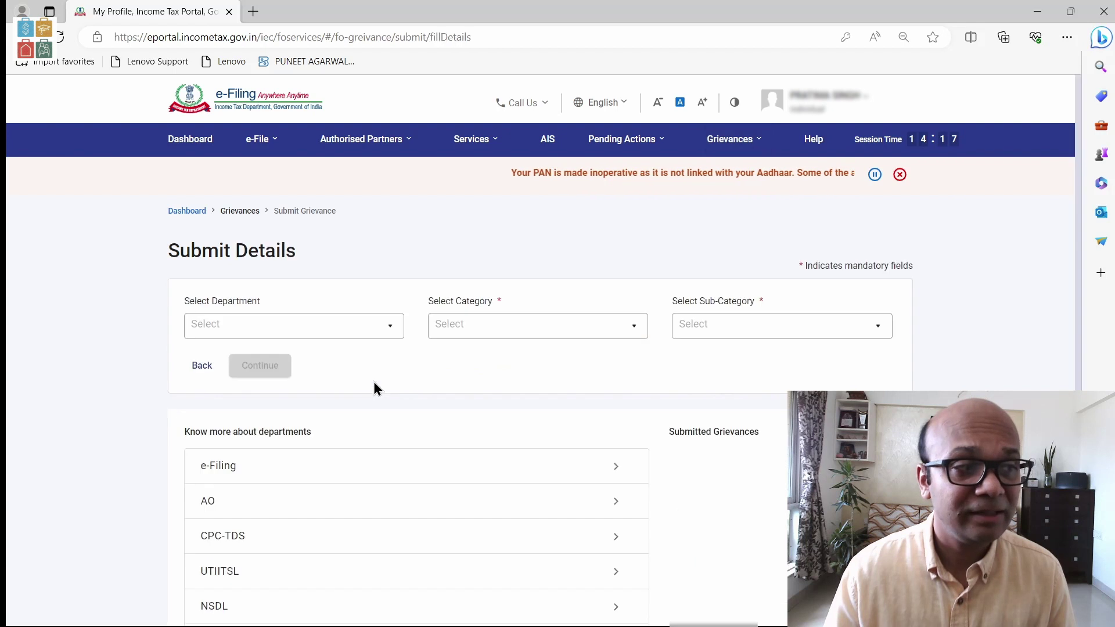
Set the grievance category to PAN related application and the sub-category to Restoration of deleted/deactivated PANs, and continue to the details form.
click(544, 326)
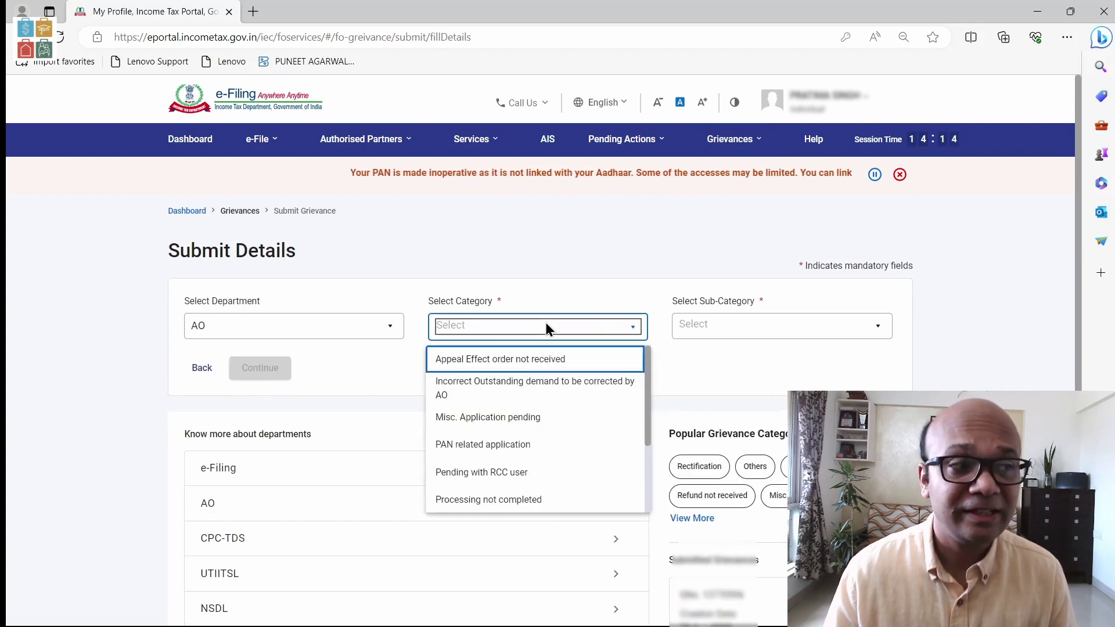
click(486, 445)
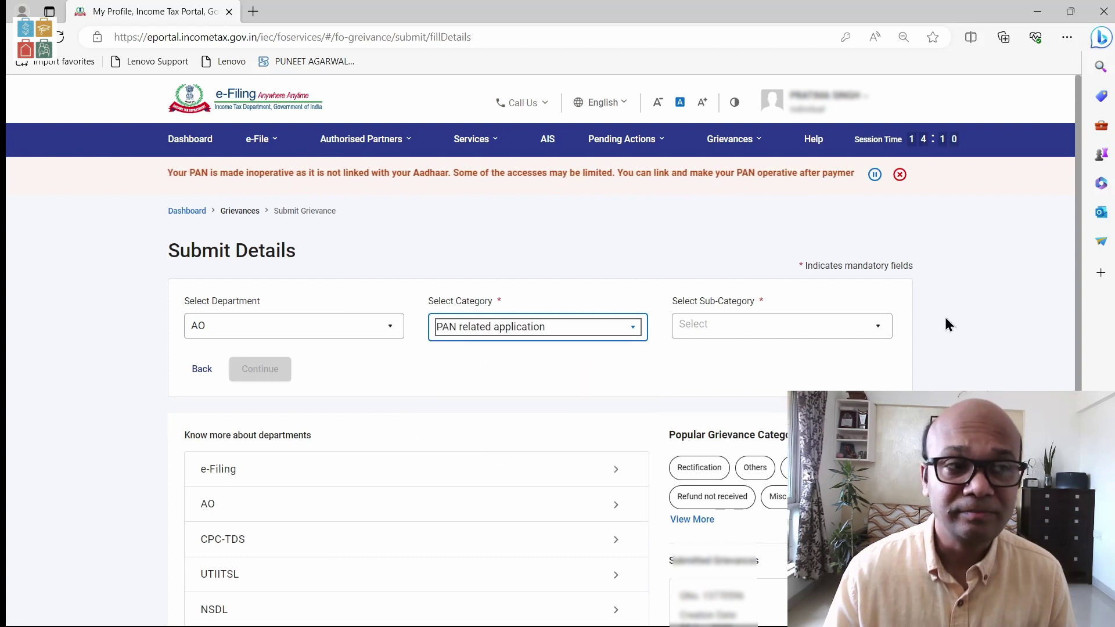
click(869, 337)
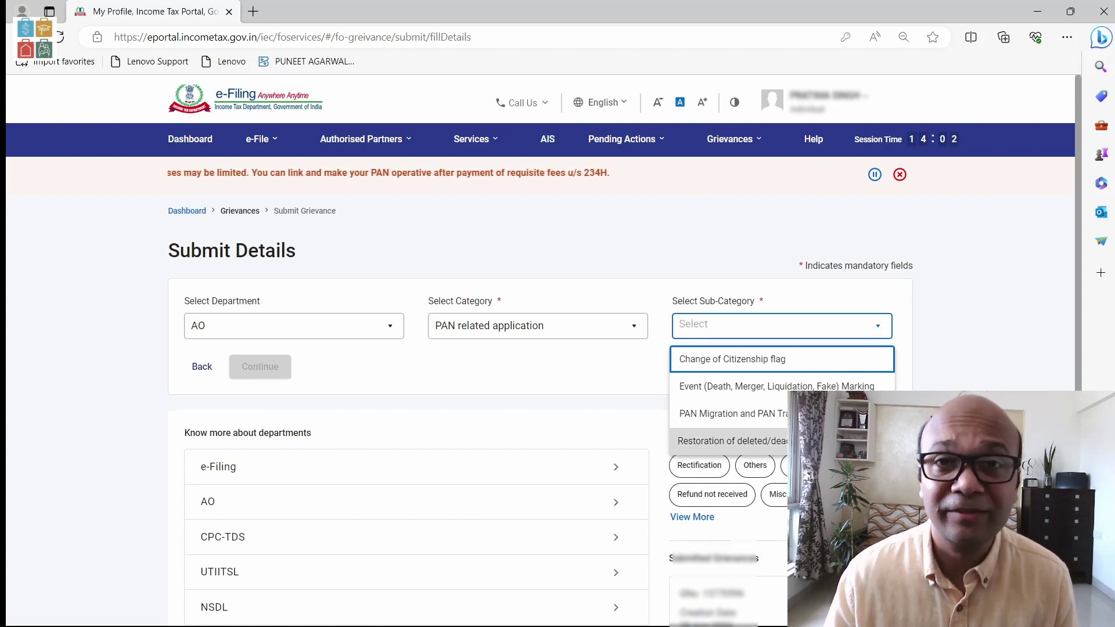
click(726, 441)
click(275, 367)
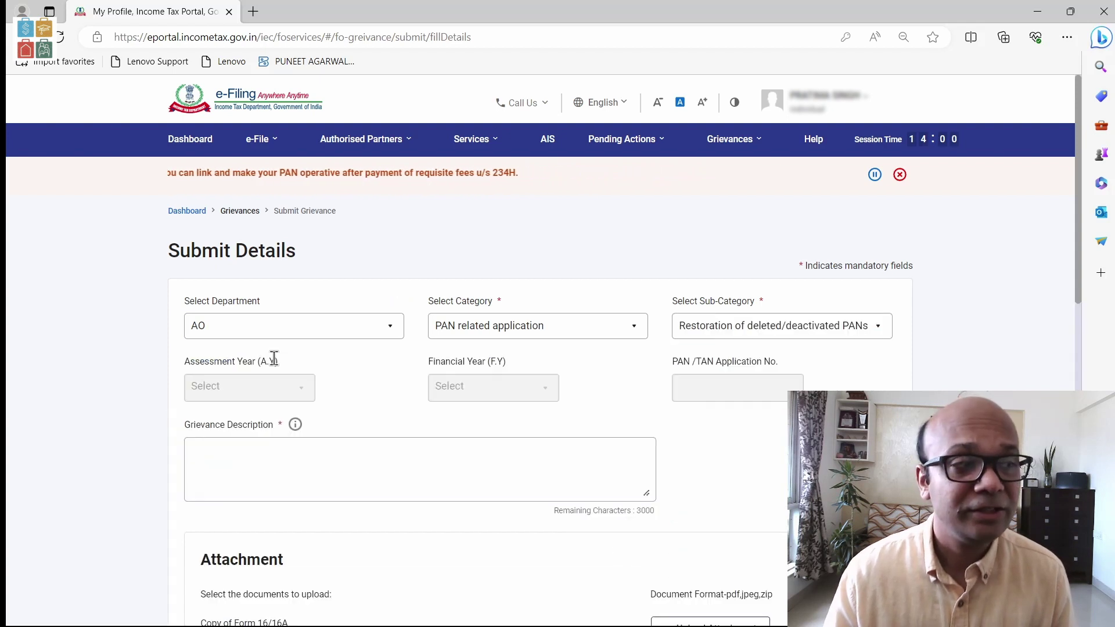
Copy the full text of Template Email.txt into the Grievance Description and open the attachment upload for Other documents.
click(259, 464)
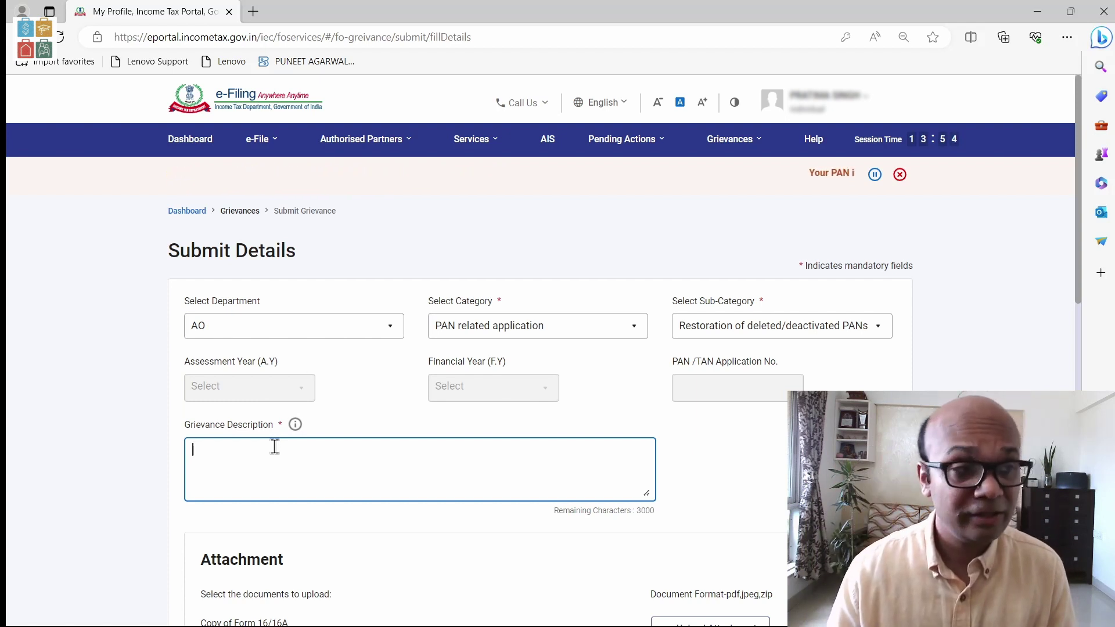
key(alt+Tab)
key(ctrl+a)
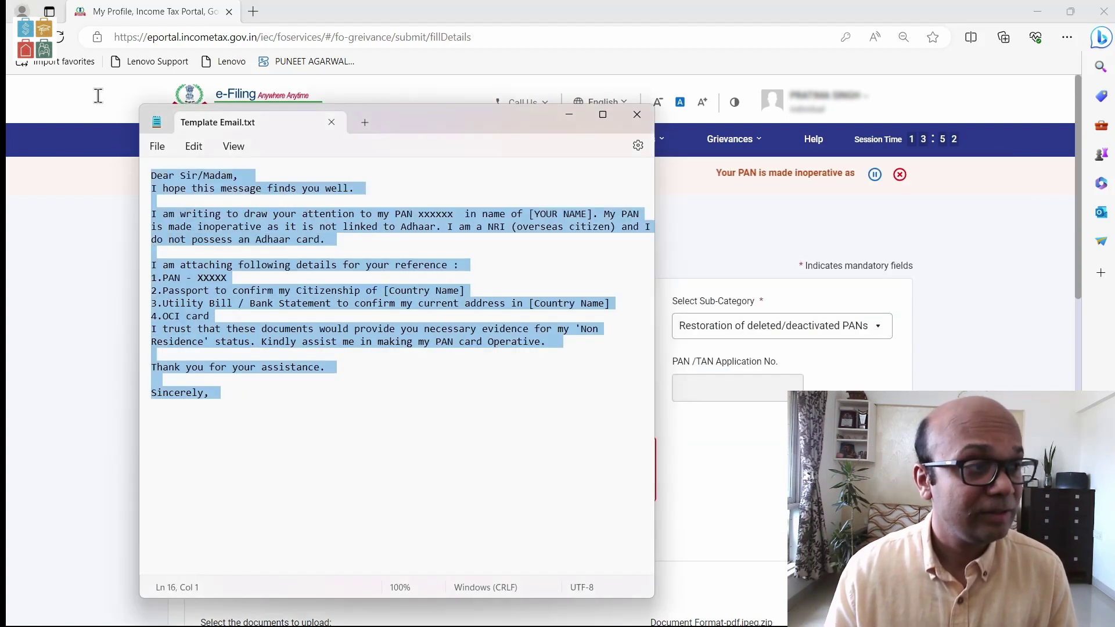
key(alt+Tab)
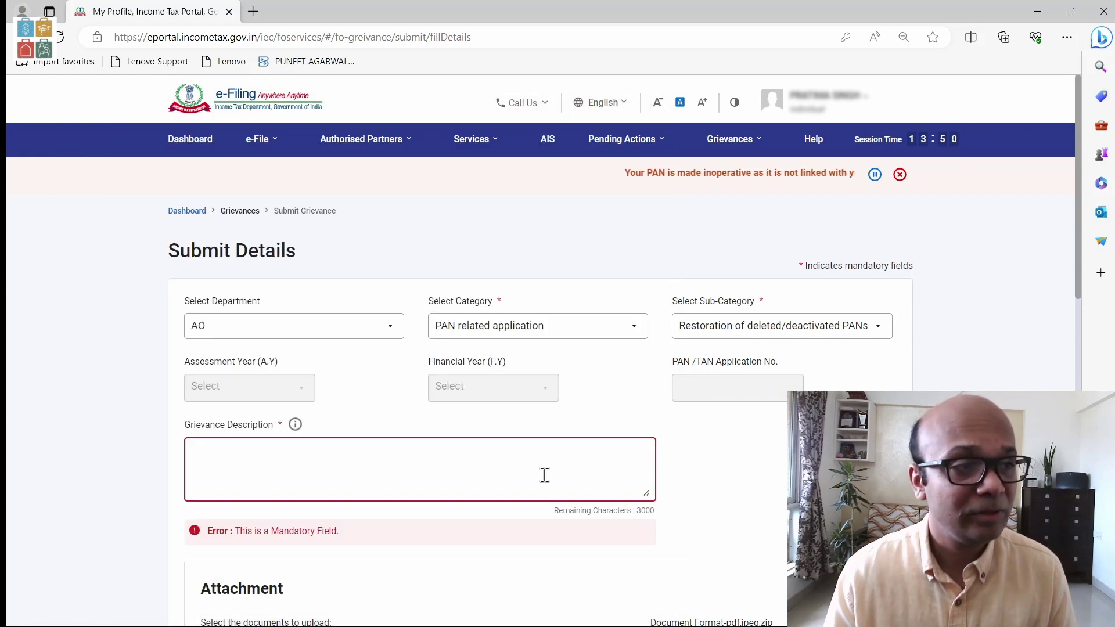
key(ctrl+v)
scroll(771, 459, down, 5)
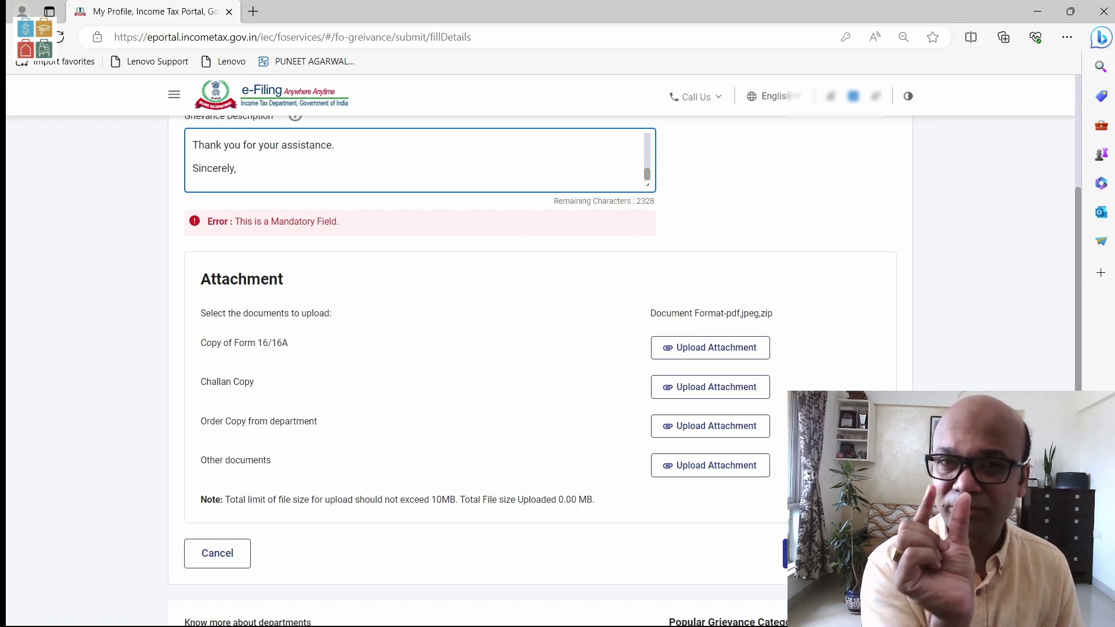
click(707, 464)
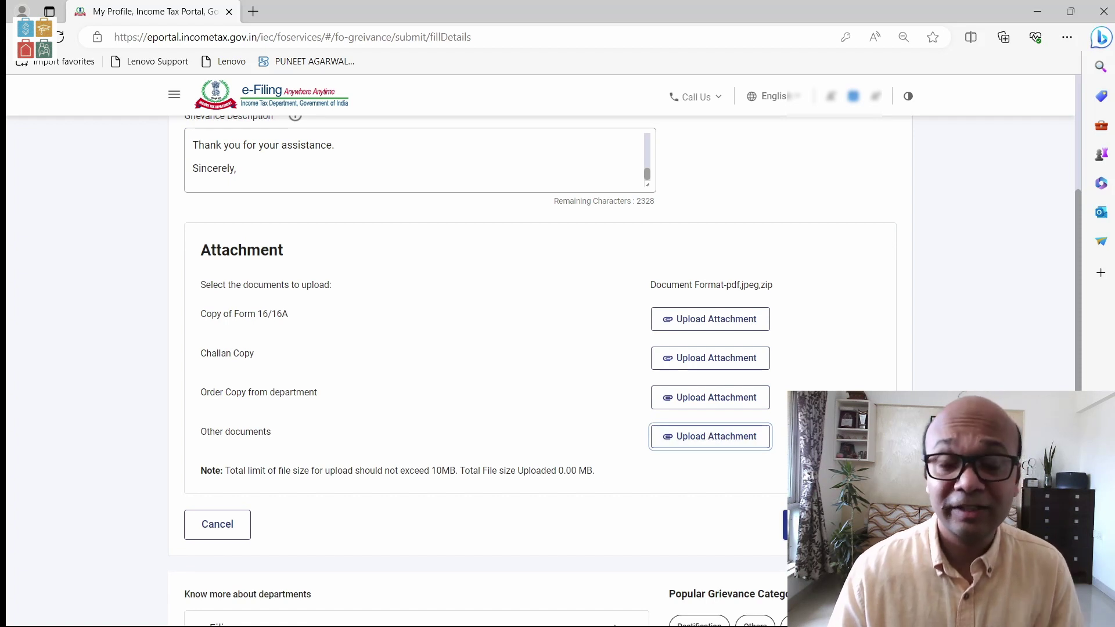
Cancel the AO grievance form and start a new grievance with NSDL as the relevant department.
scroll(897, 370, up, 5)
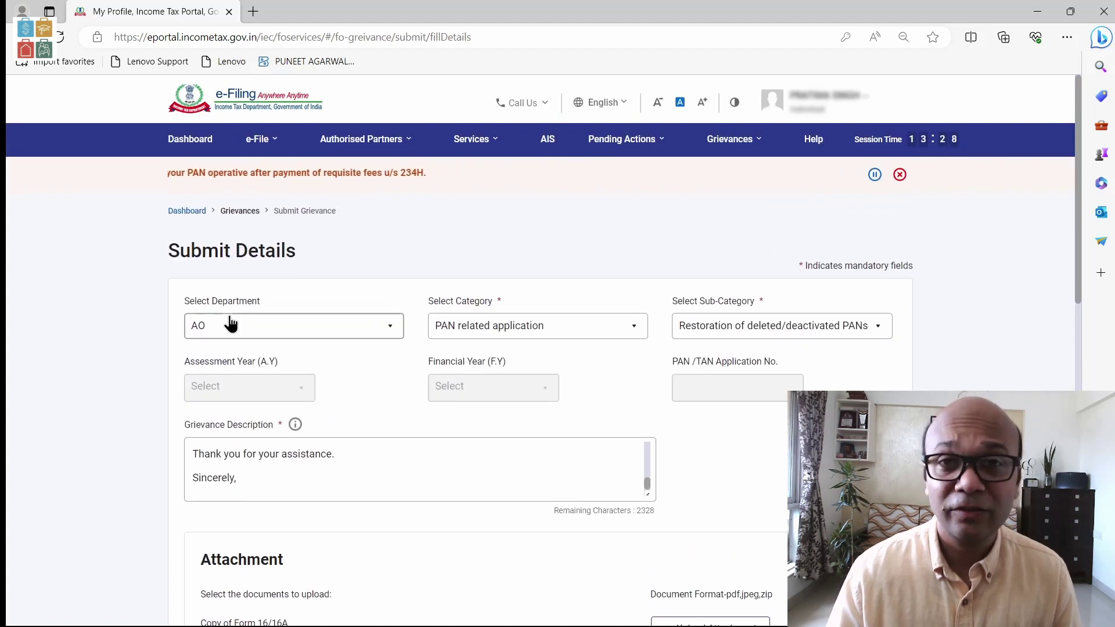
scroll(434, 480, down, 4)
scroll(432, 480, down, 1)
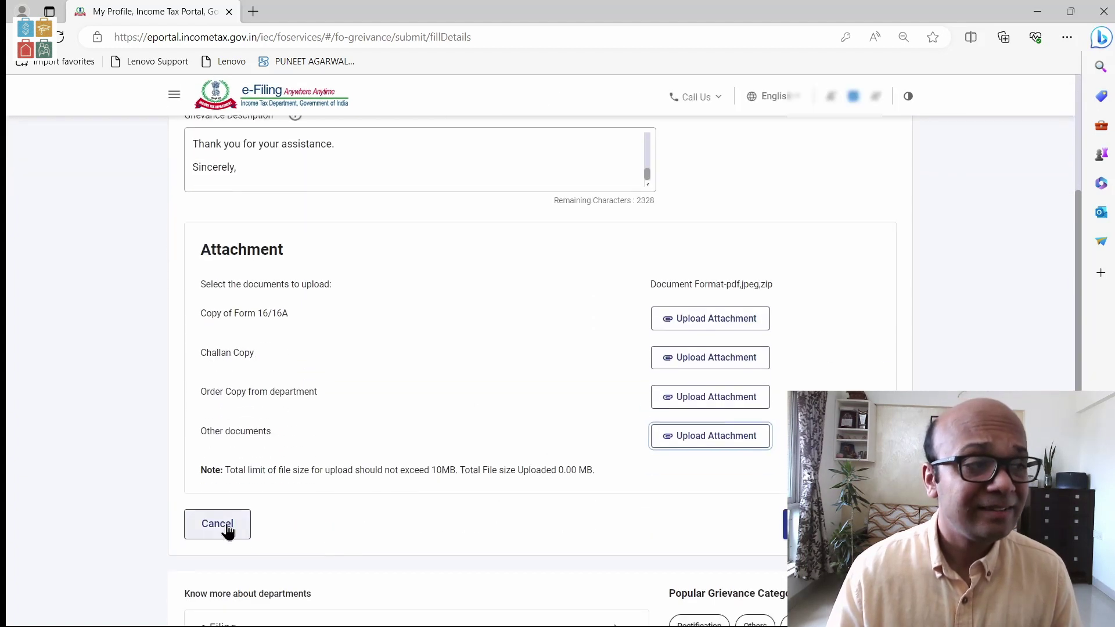
click(227, 525)
scroll(491, 277, up, 5)
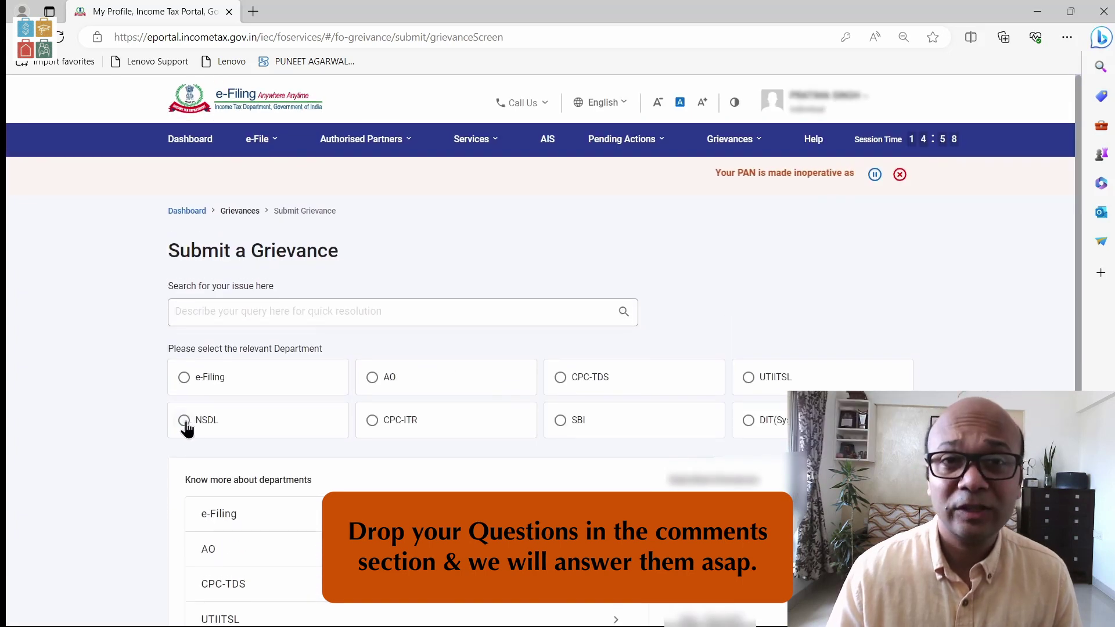
click(184, 420)
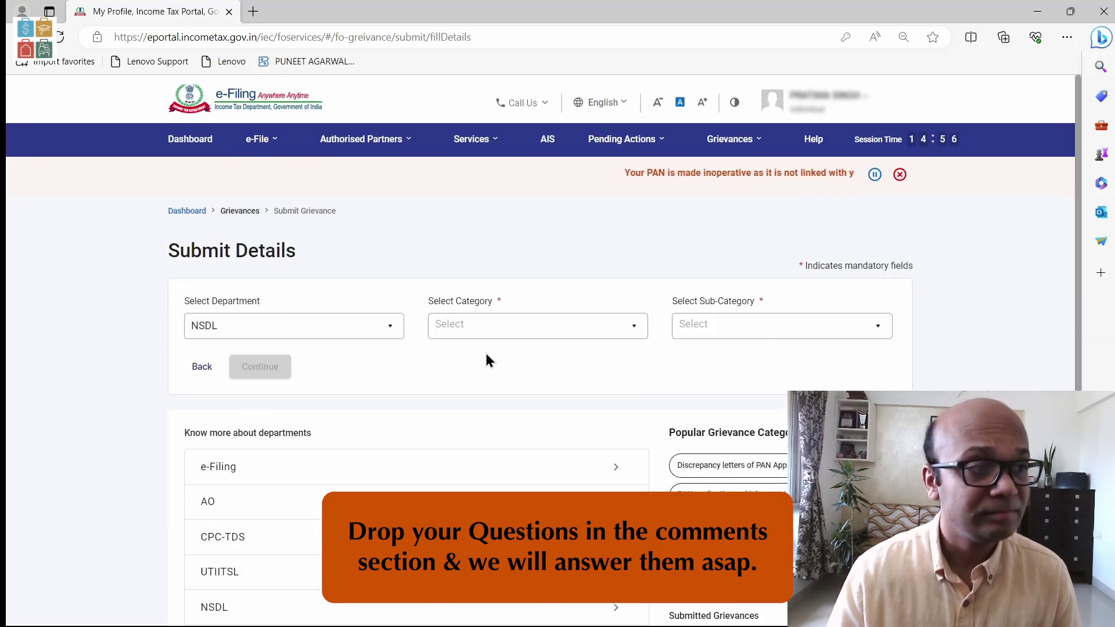
Set both the grievance category and the sub-category to Aadhar Seeding, and continue to the details form.
click(538, 332)
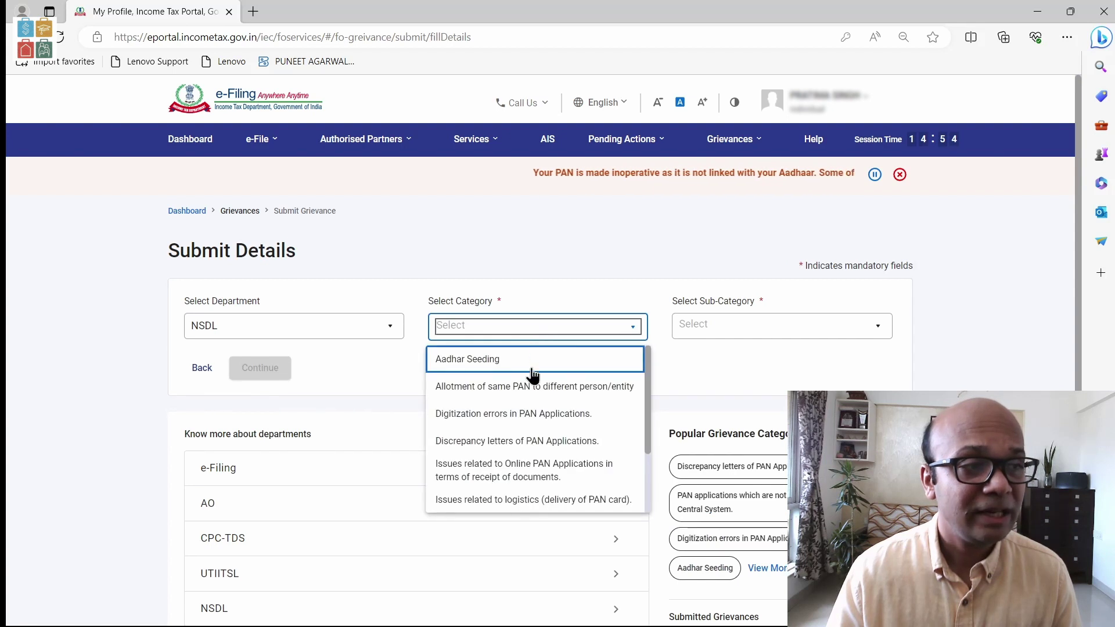
click(583, 360)
click(743, 323)
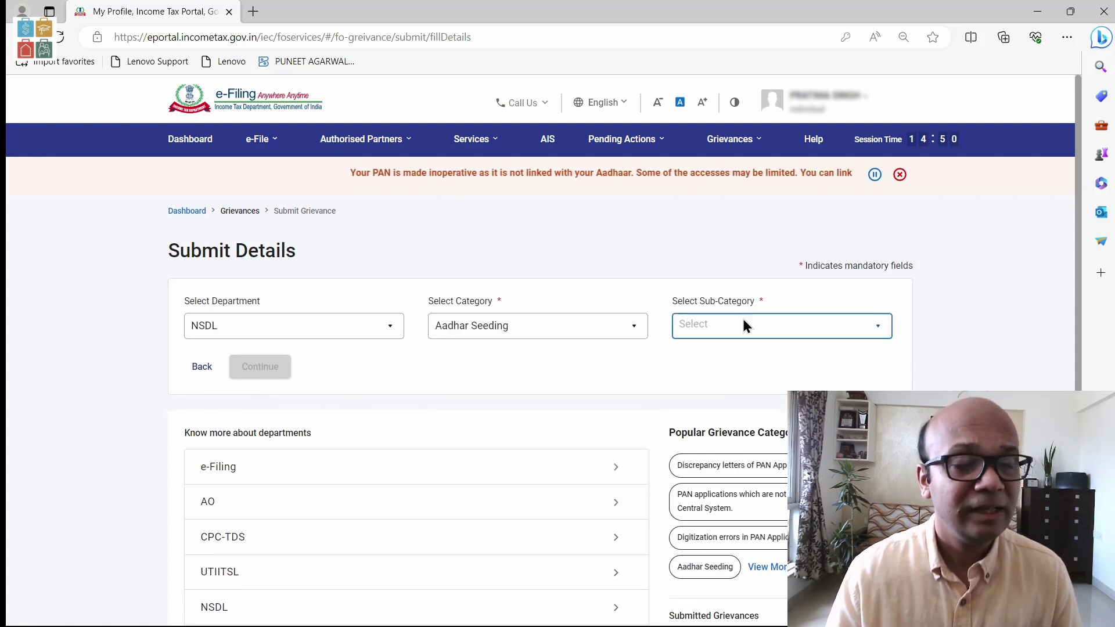
click(742, 359)
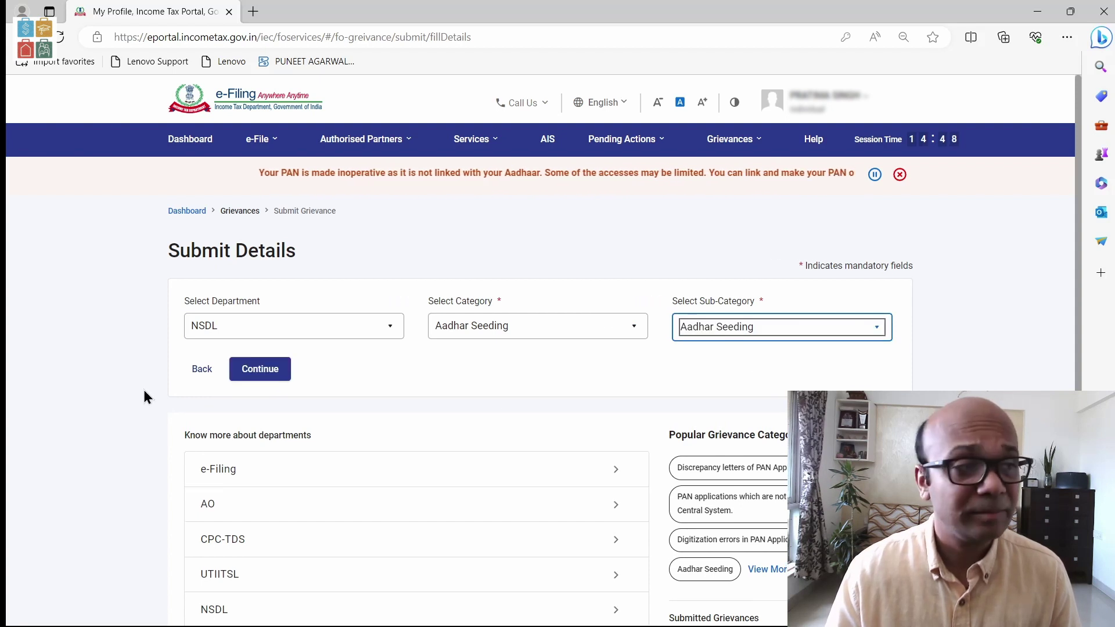
click(267, 372)
Examine the Grievance Description field and the attachment section of the NSDL grievance form.
click(429, 467)
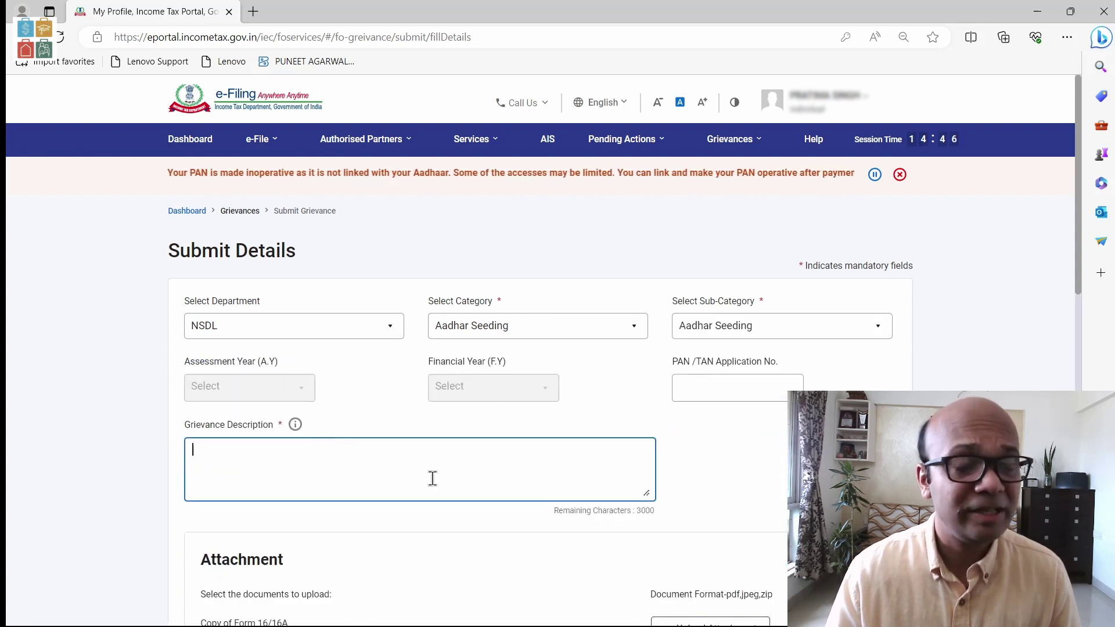
scroll(671, 422, down, 5)
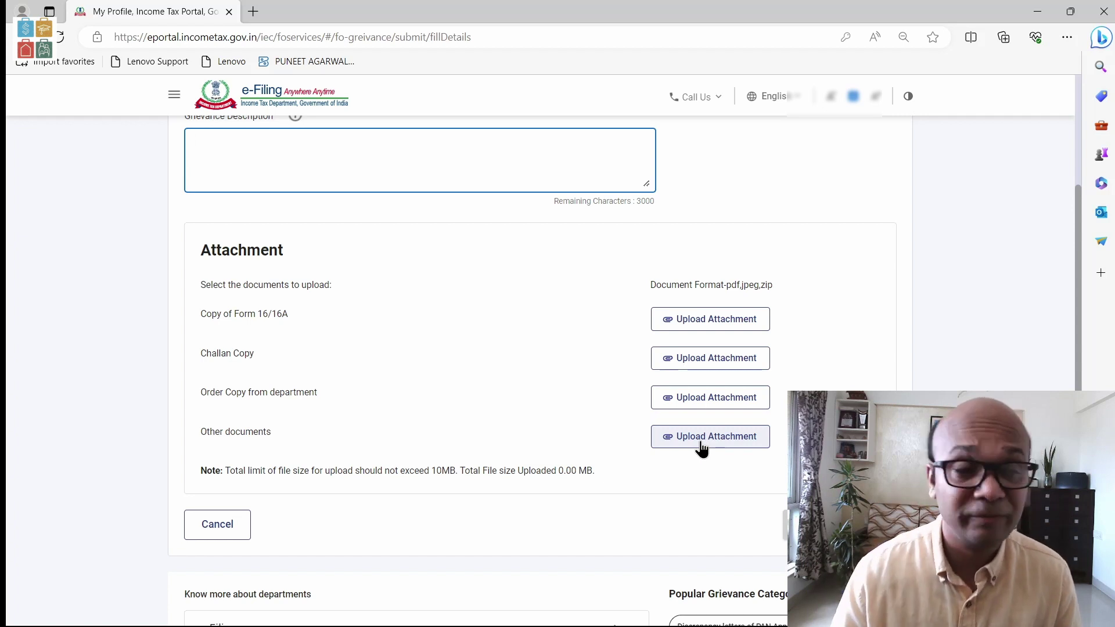
scroll(261, 504, up, 5)
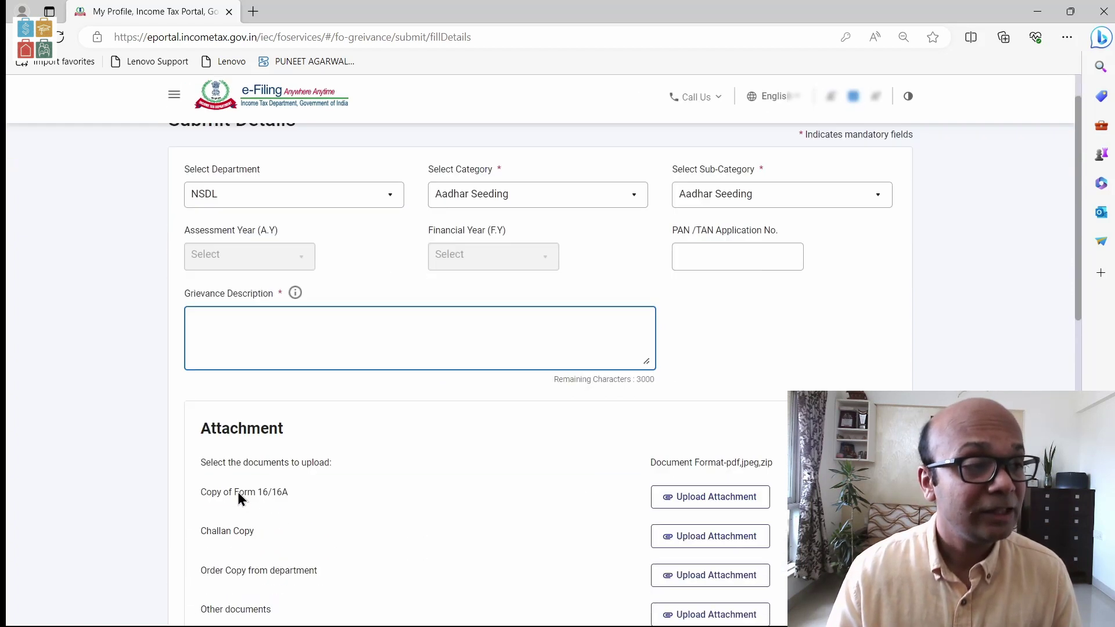
scroll(238, 492, down, 8)
scroll(238, 350, up, 5)
Cancel the NSDL grievance form and start a new grievance with DIT(Systems) as the relevant department.
click(238, 529)
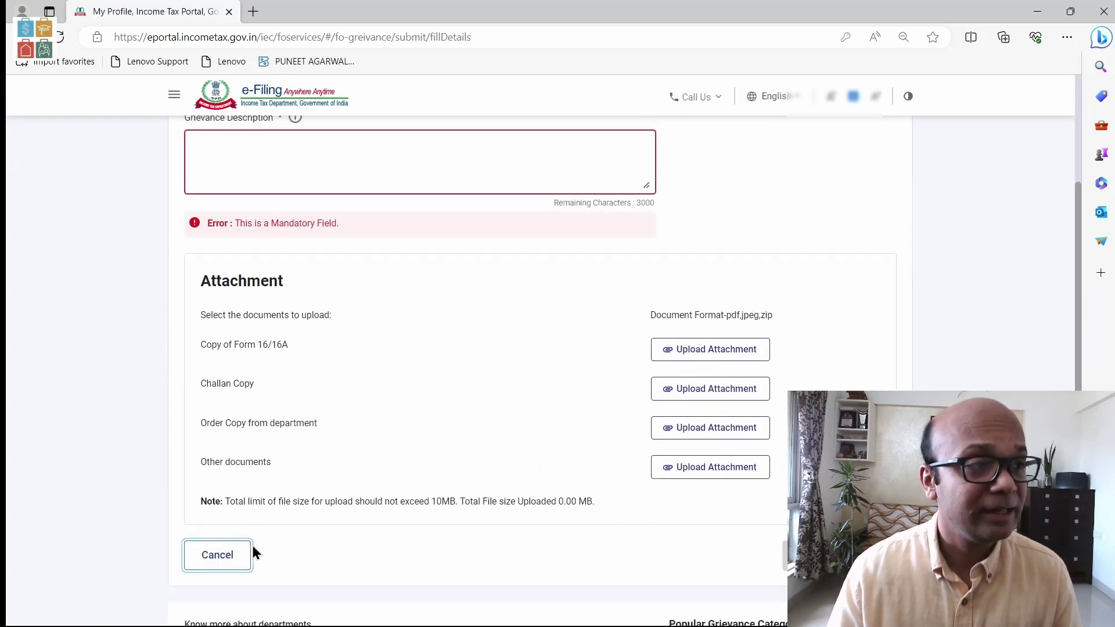
click(208, 562)
scroll(385, 487, up, 5)
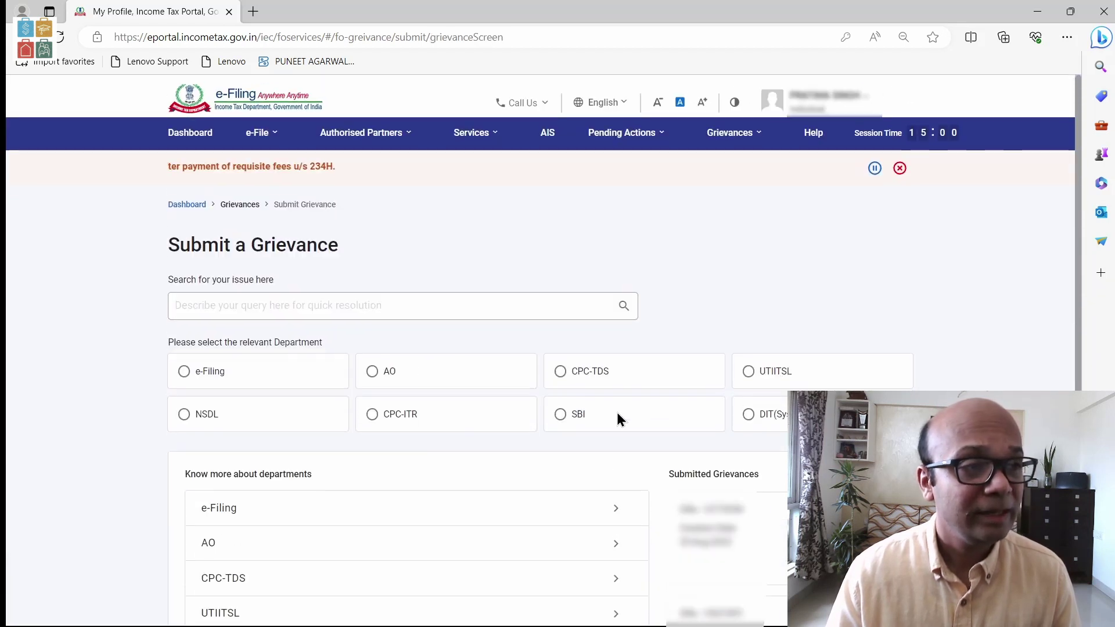
click(754, 421)
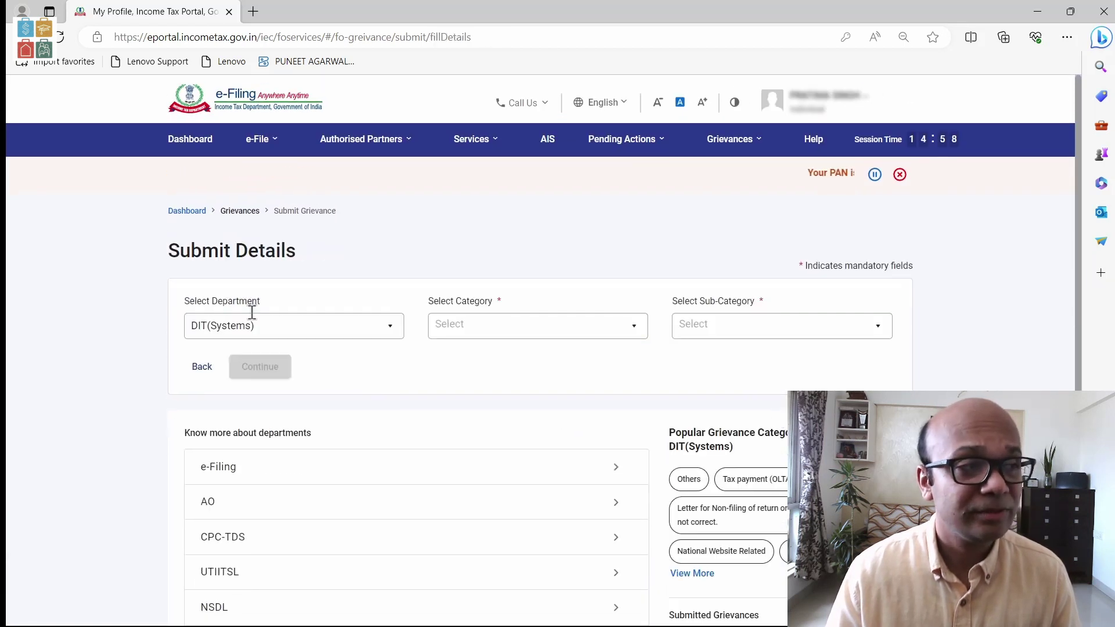
Switch the grievance department to AO and back to DIT(Systems).
click(512, 329)
click(620, 327)
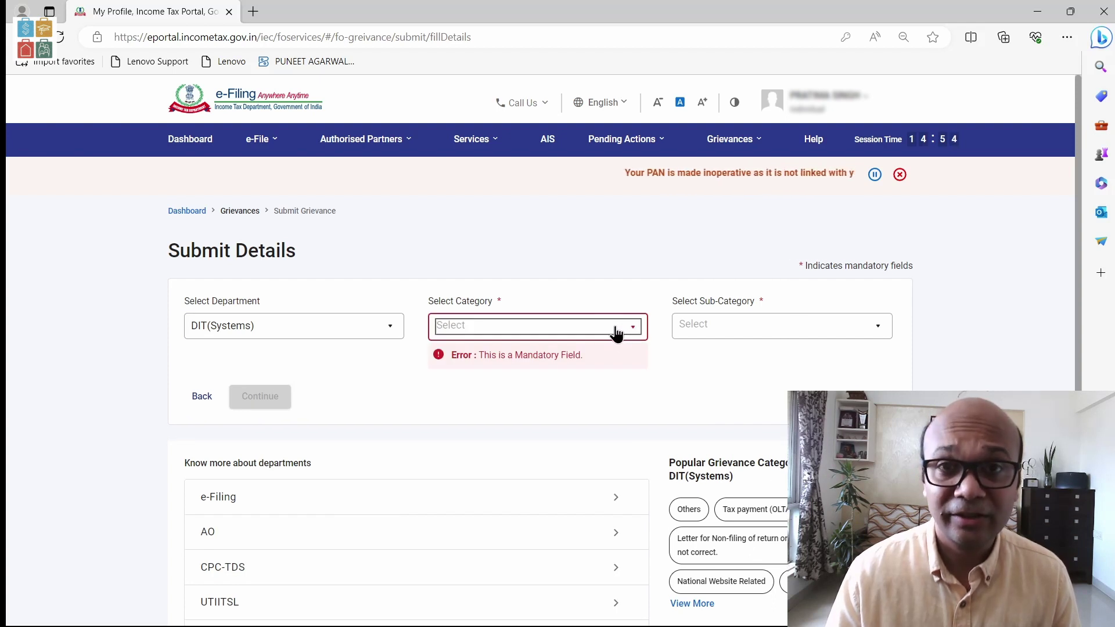
click(203, 328)
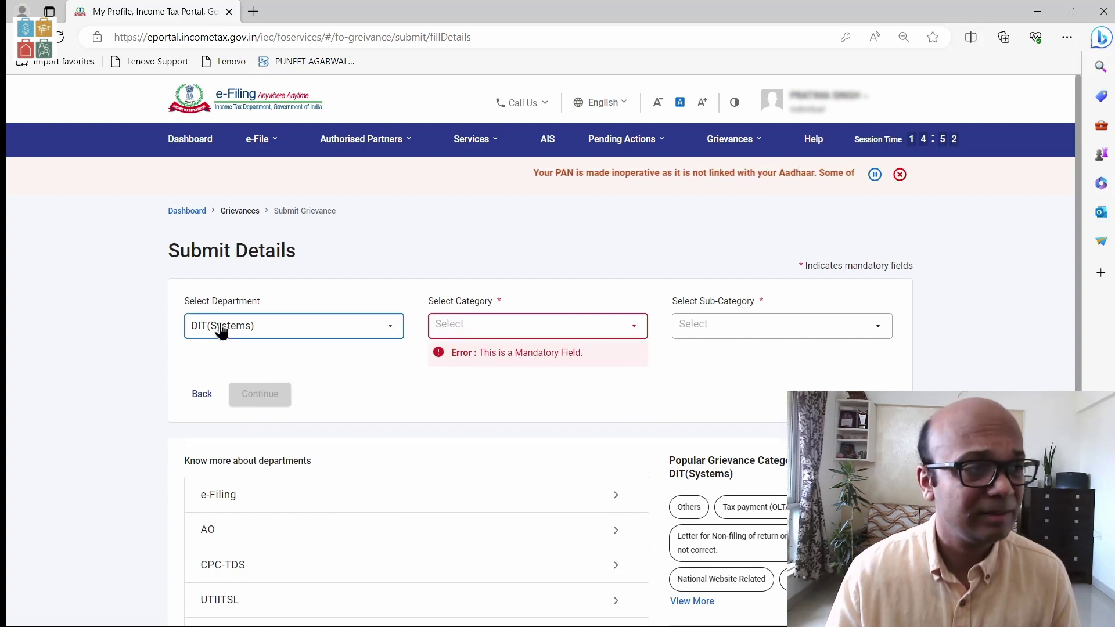
click(224, 351)
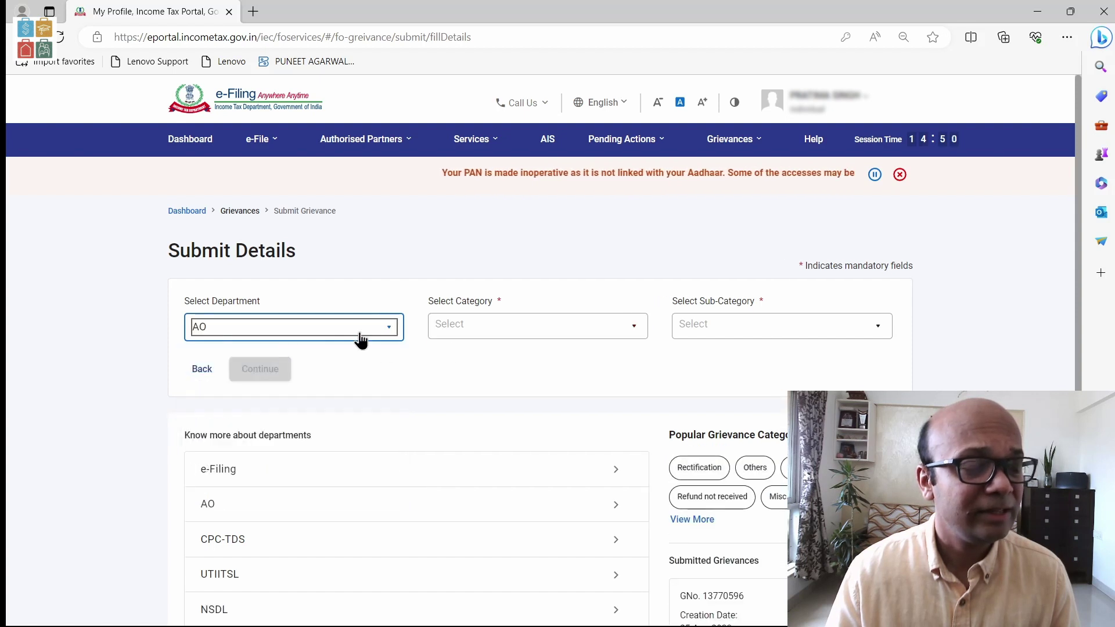
click(361, 337)
click(294, 444)
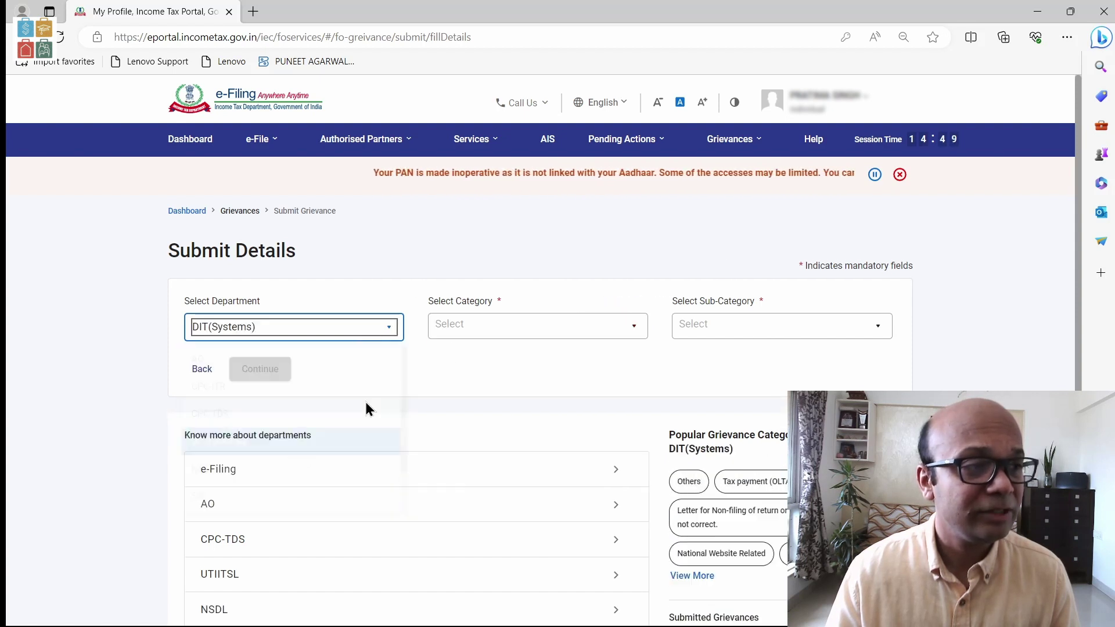
Set the category to PAN related technical issues and the sub-category to Problem related to Aadhar linking, then continue to the Grievance Description.
click(544, 328)
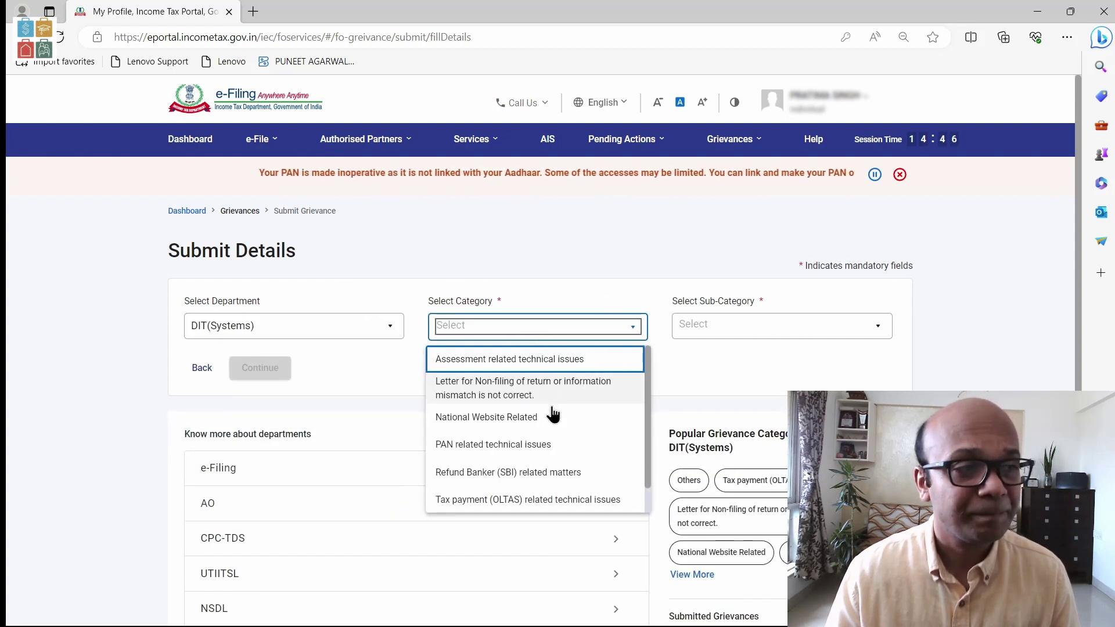
click(494, 446)
click(767, 323)
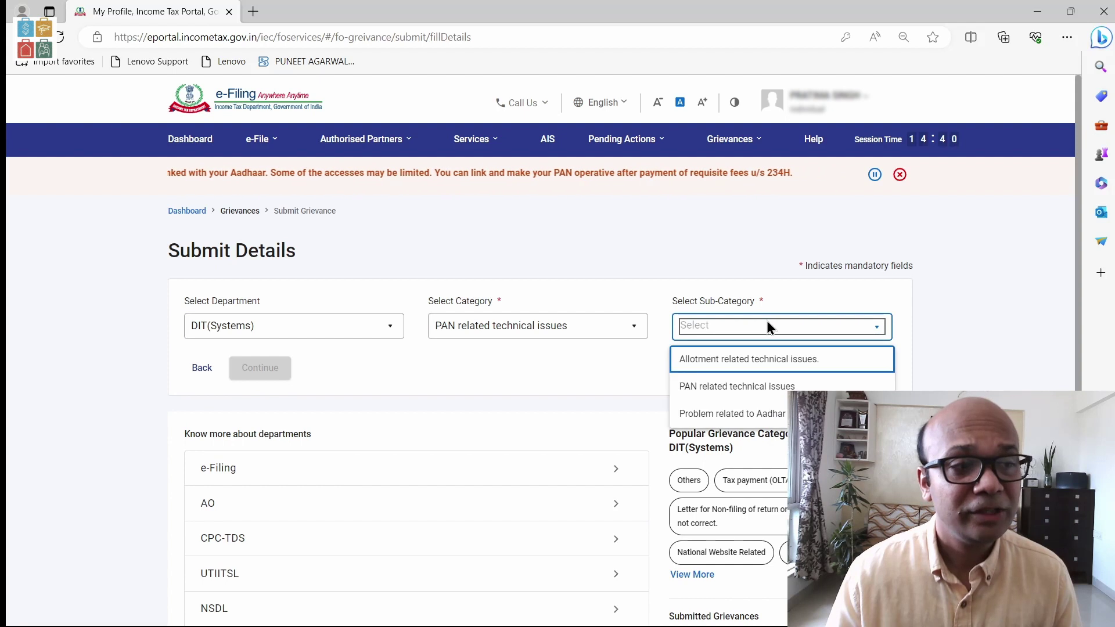
click(751, 416)
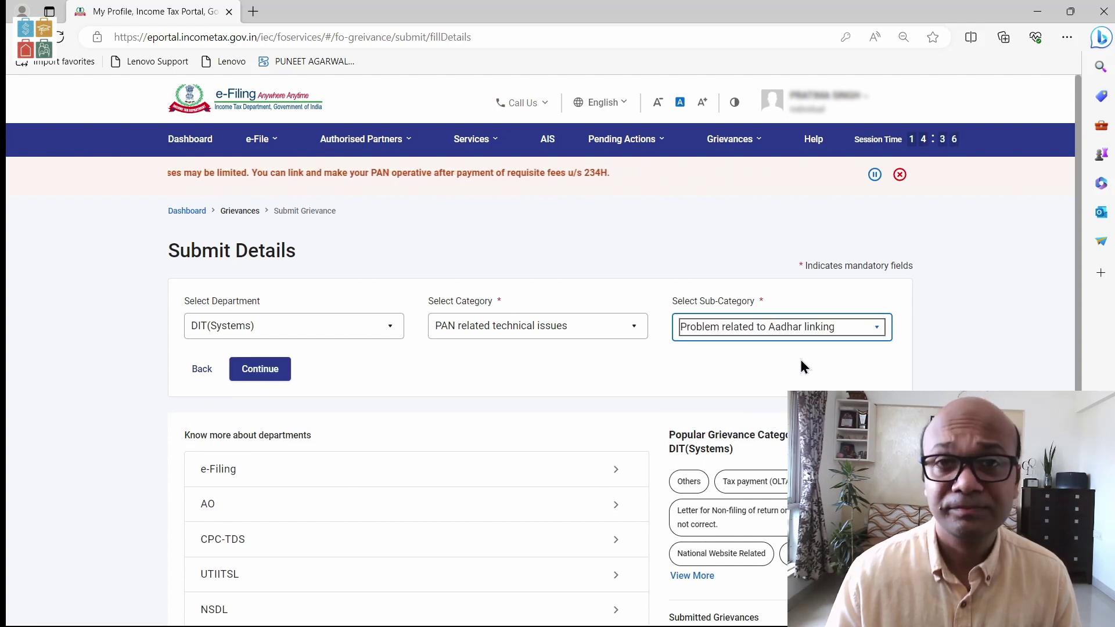
click(273, 376)
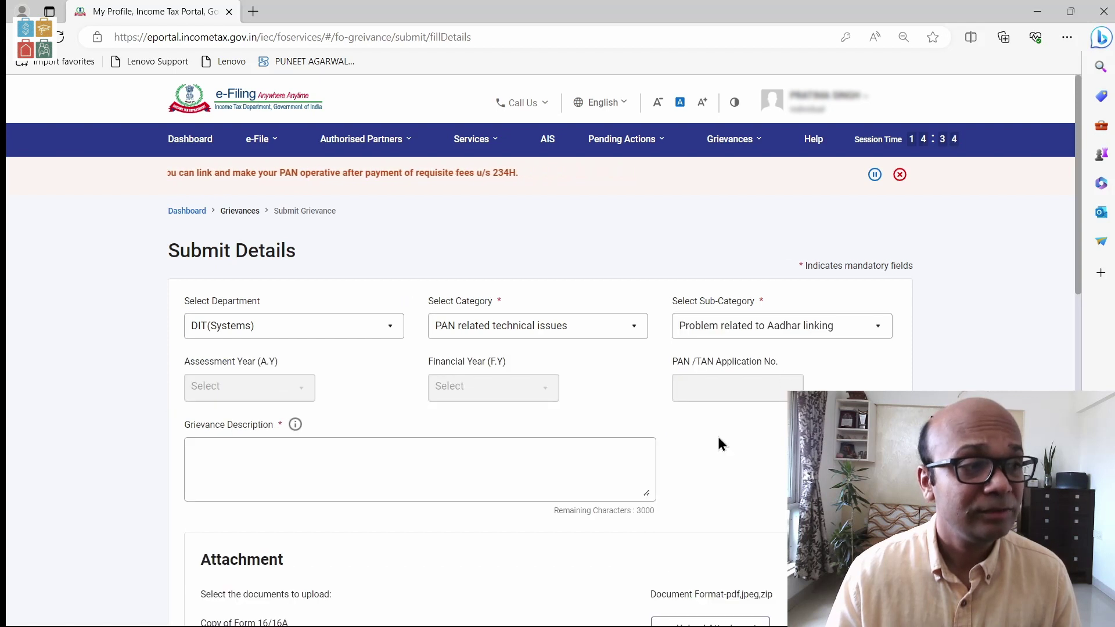
scroll(720, 444, down, 5)
click(422, 151)
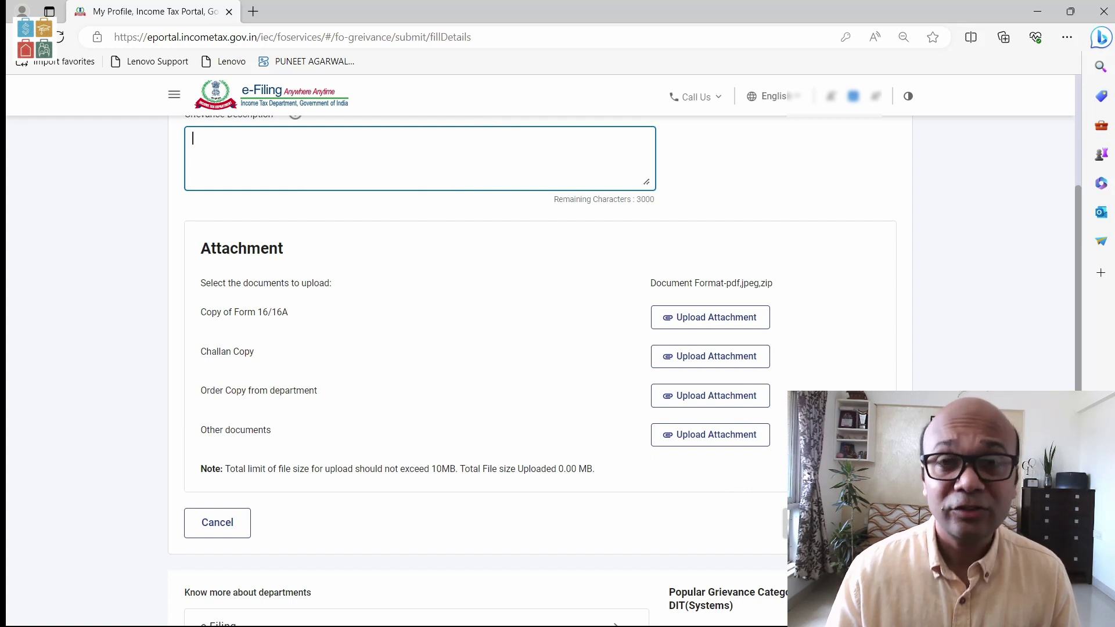
Bring up the portal's options for submitting a grievance and viewing grievance status.
scroll(748, 232, up, 5)
click(734, 142)
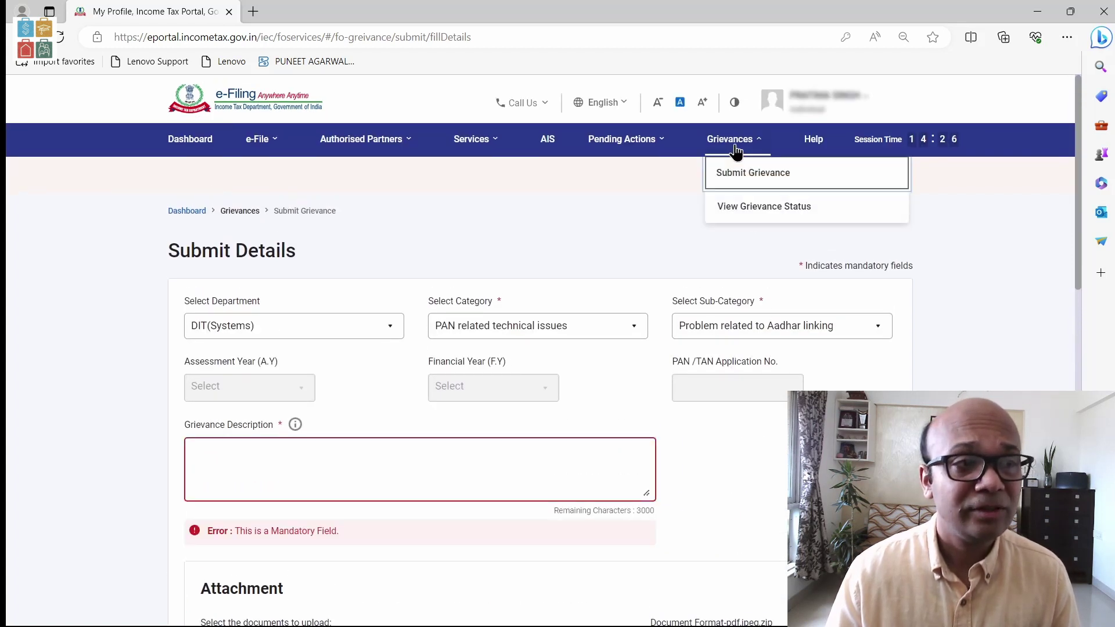